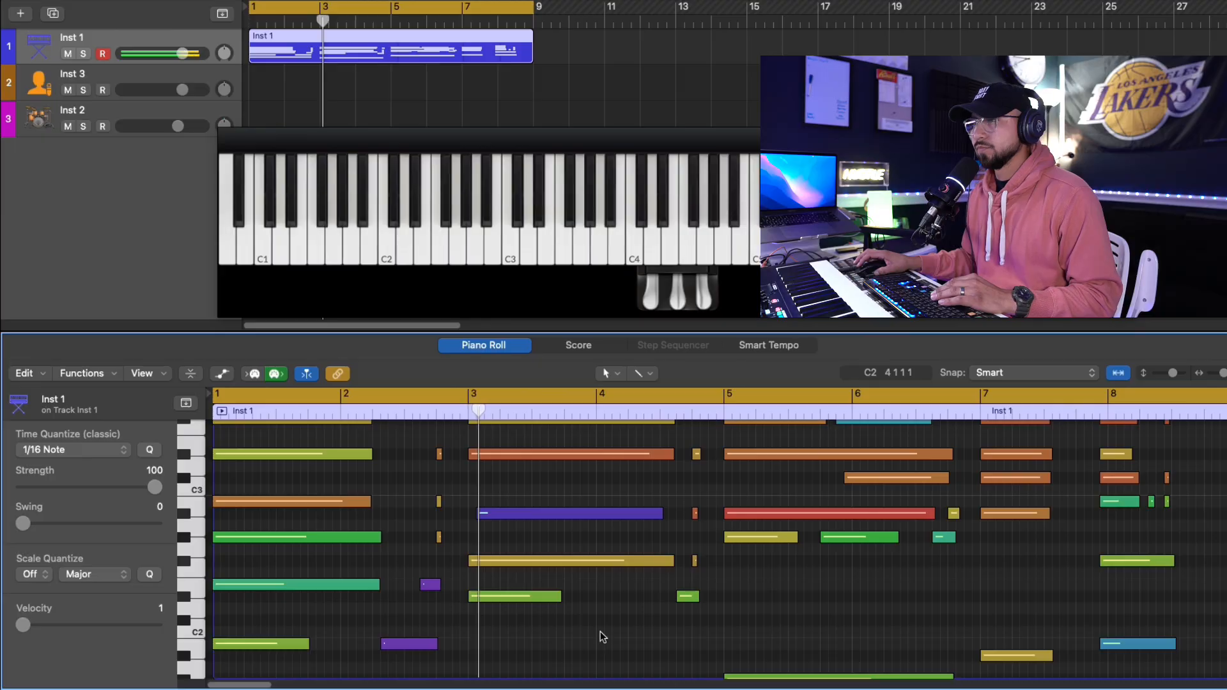
Align the chord notes at the end of the Inst 1 region with the start of bar 8
scroll(601, 637, "up", 1)
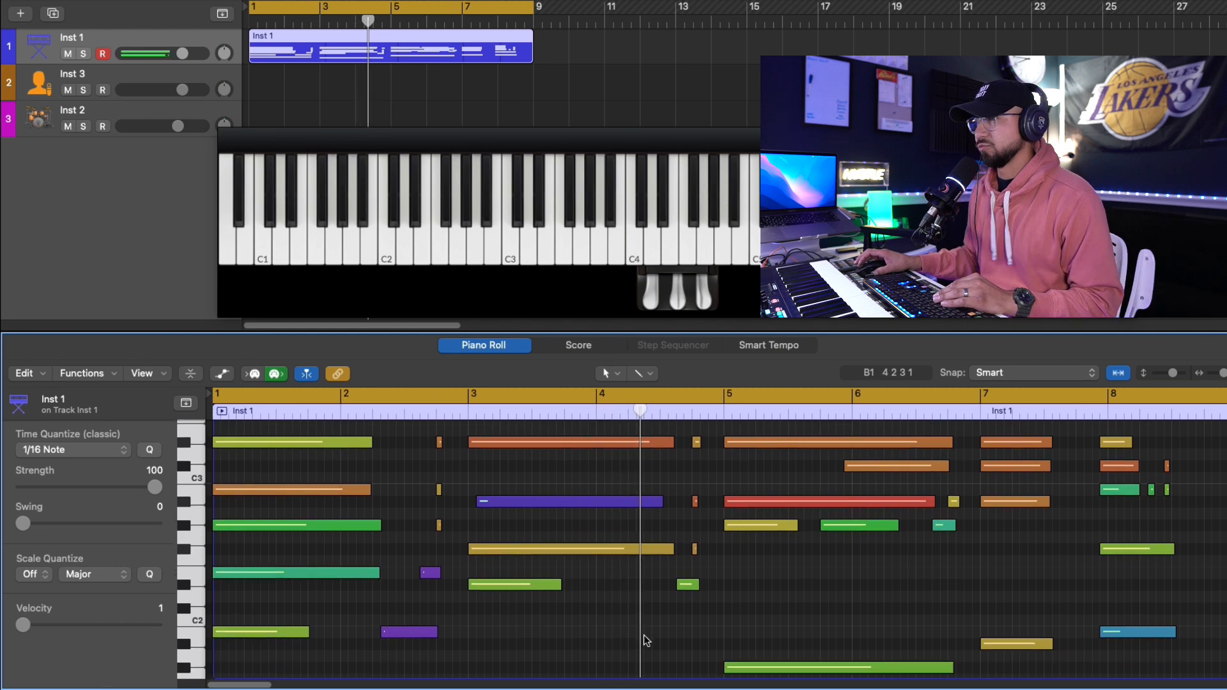
left_click_drag(641, 331, 641, 287)
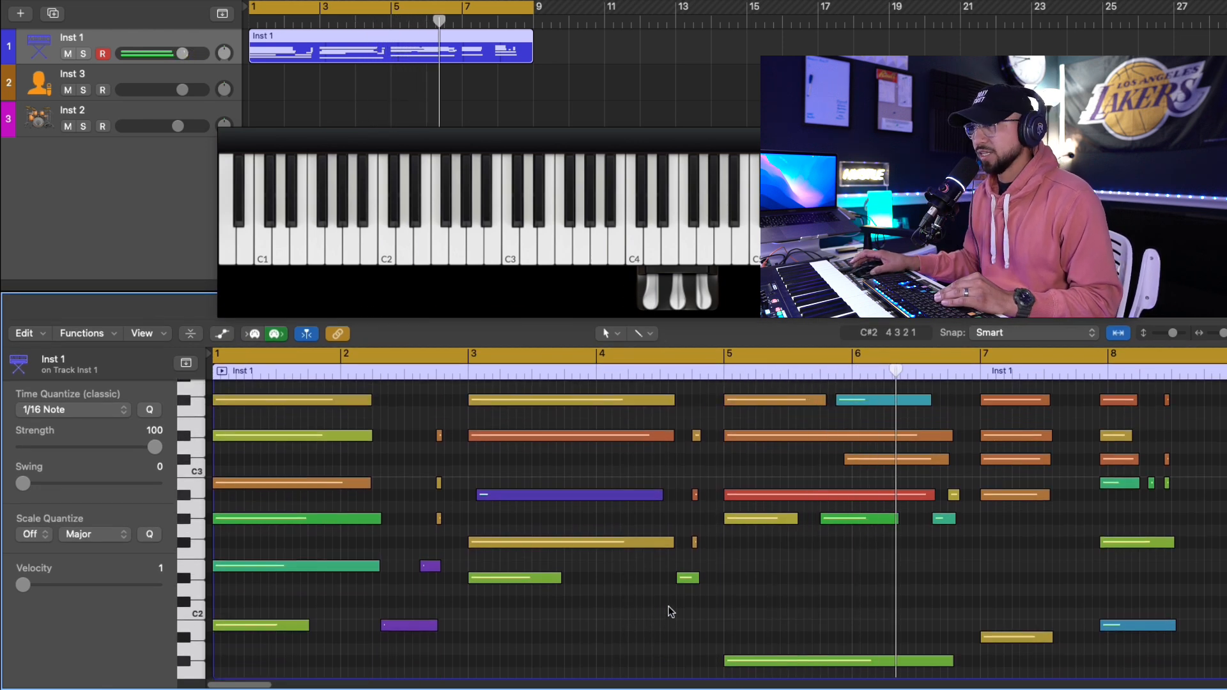
left_click_drag(1144, 642, 1111, 404)
key("space")
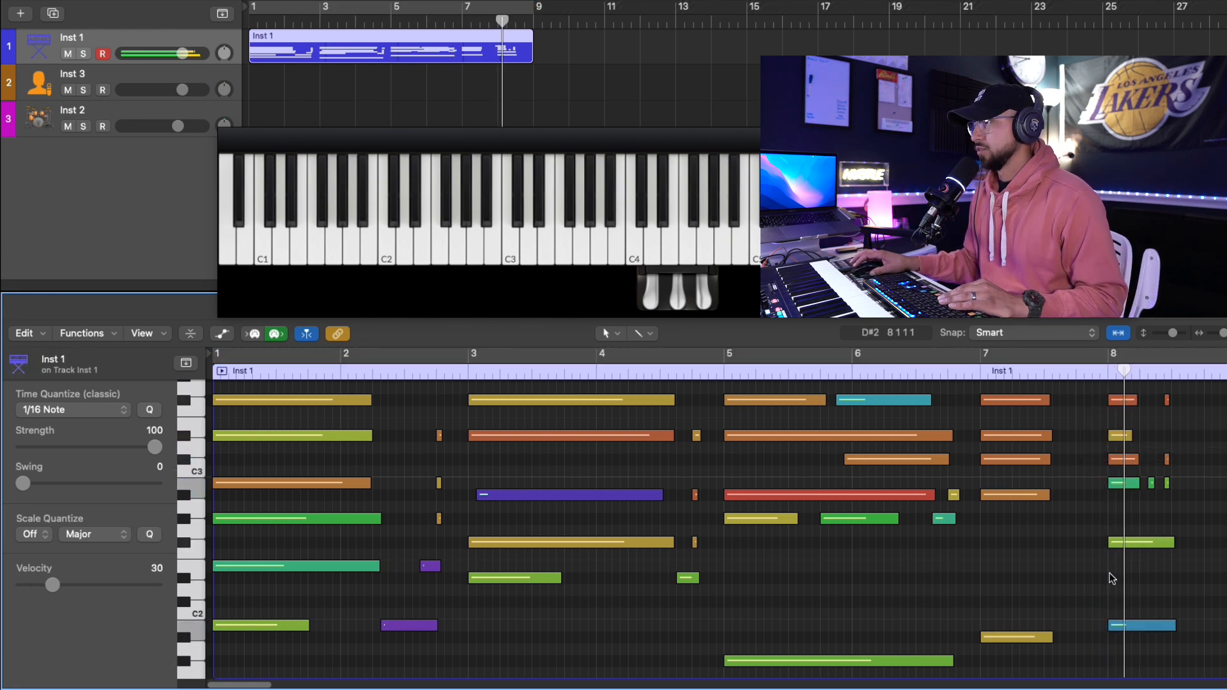
key("space")
Shift the short B2 note following the bar 8 chord slightly later
scroll(1101, 518, "left", 6)
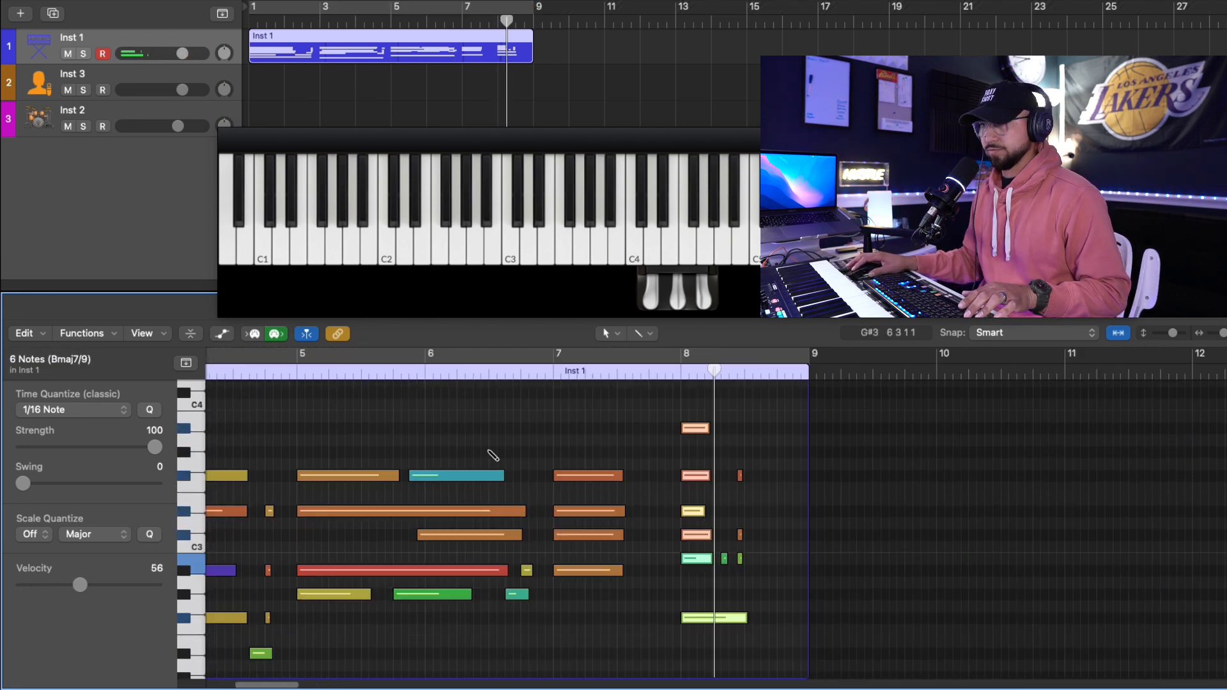
scroll(493, 455, "left", 6)
left_click(1140, 433)
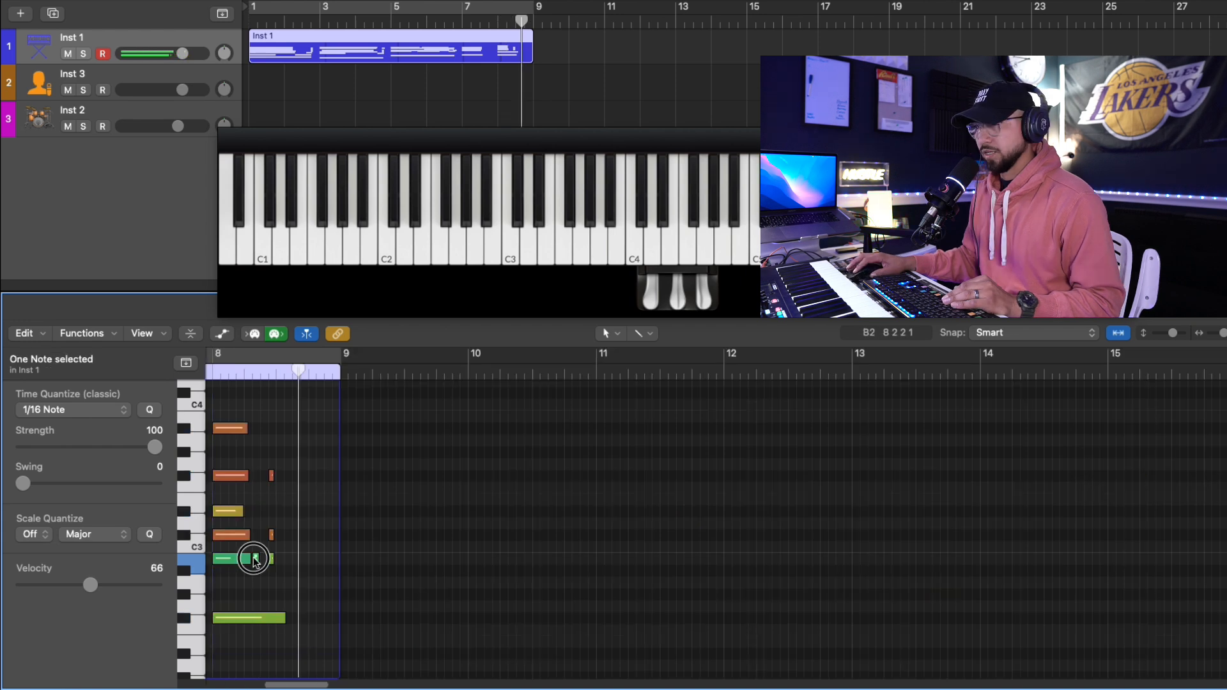
left_click_drag(253, 559, 262, 559)
Move the last three short notes to beat 4 of bar 8 and lengthen them nearly to the end of the bar
left_click_drag(275, 474, 314, 478)
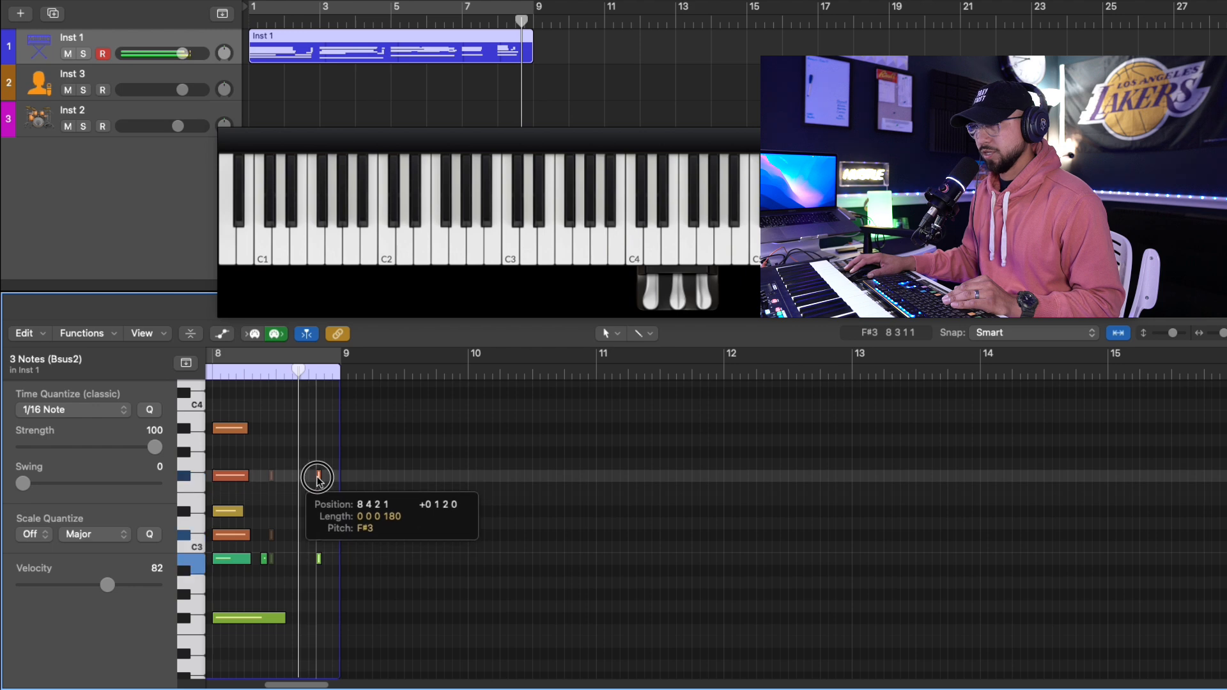
scroll(588, 607, "left", 5)
left_click_drag(576, 481, 593, 476)
key("space")
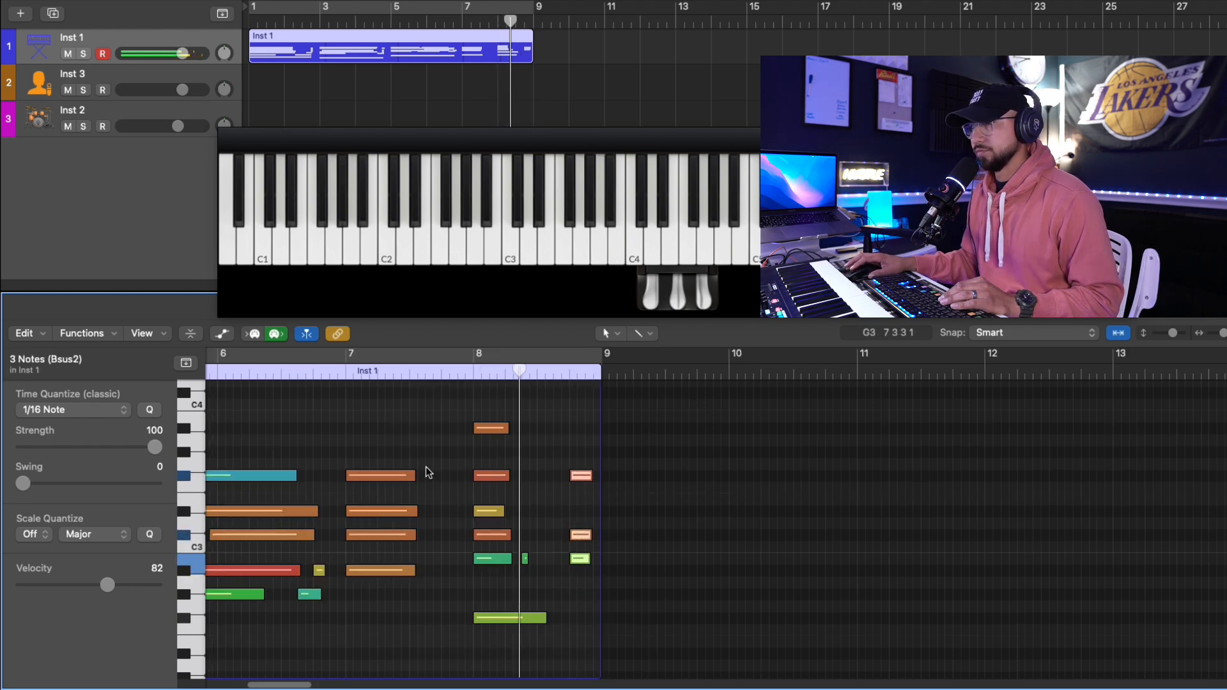
Raise the velocity of the two quiet bar 2 notes, one to 36, and move the two notes just before bar 6 onto bar 6
left_click(475, 5)
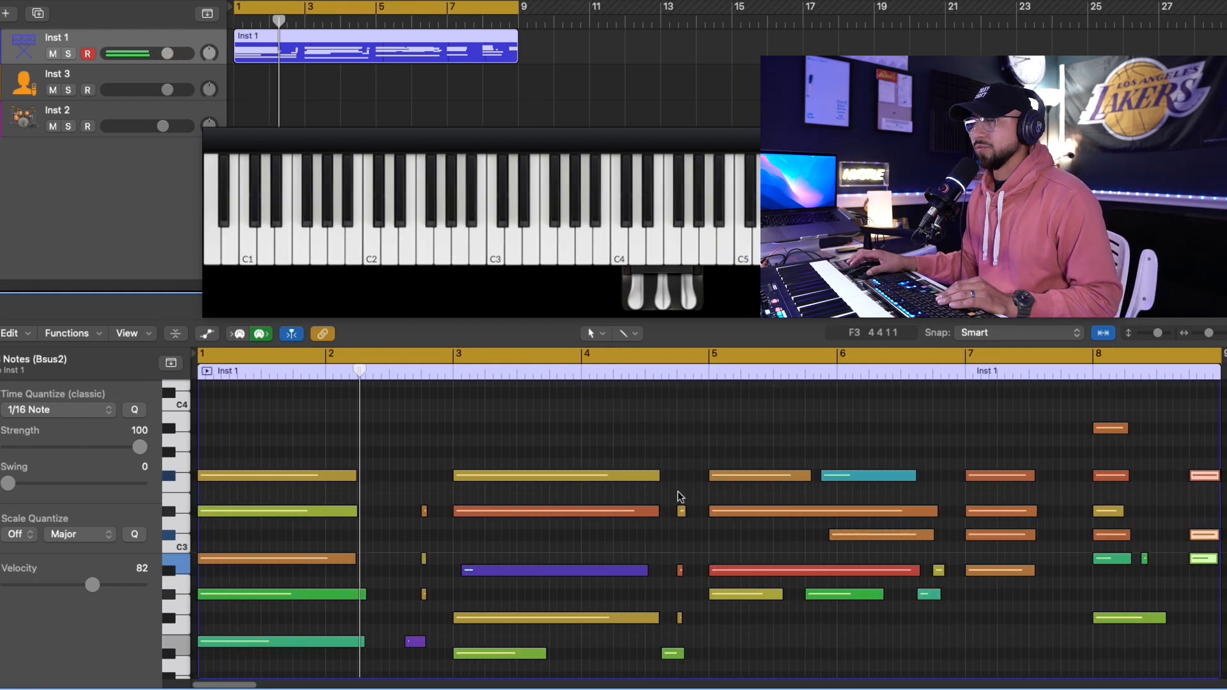
scroll(362, 571, "down", 3)
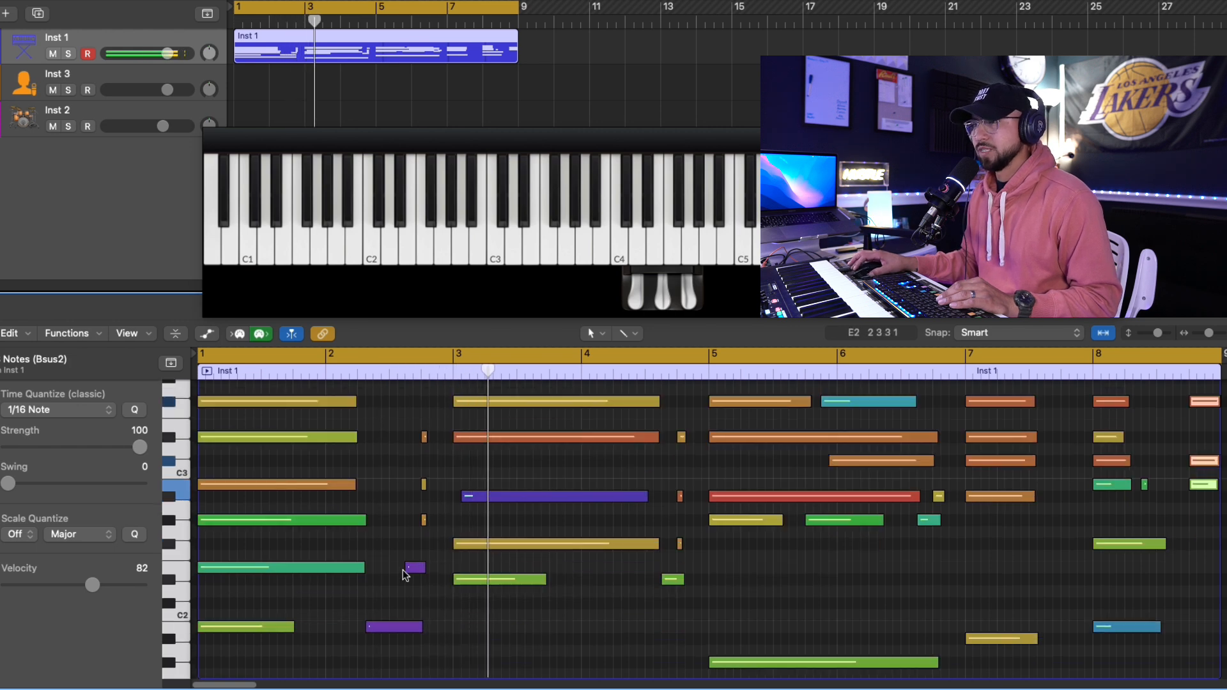
left_click(206, 334)
left_click_drag(406, 678, 403, 622)
left_click_drag(366, 658, 365, 642)
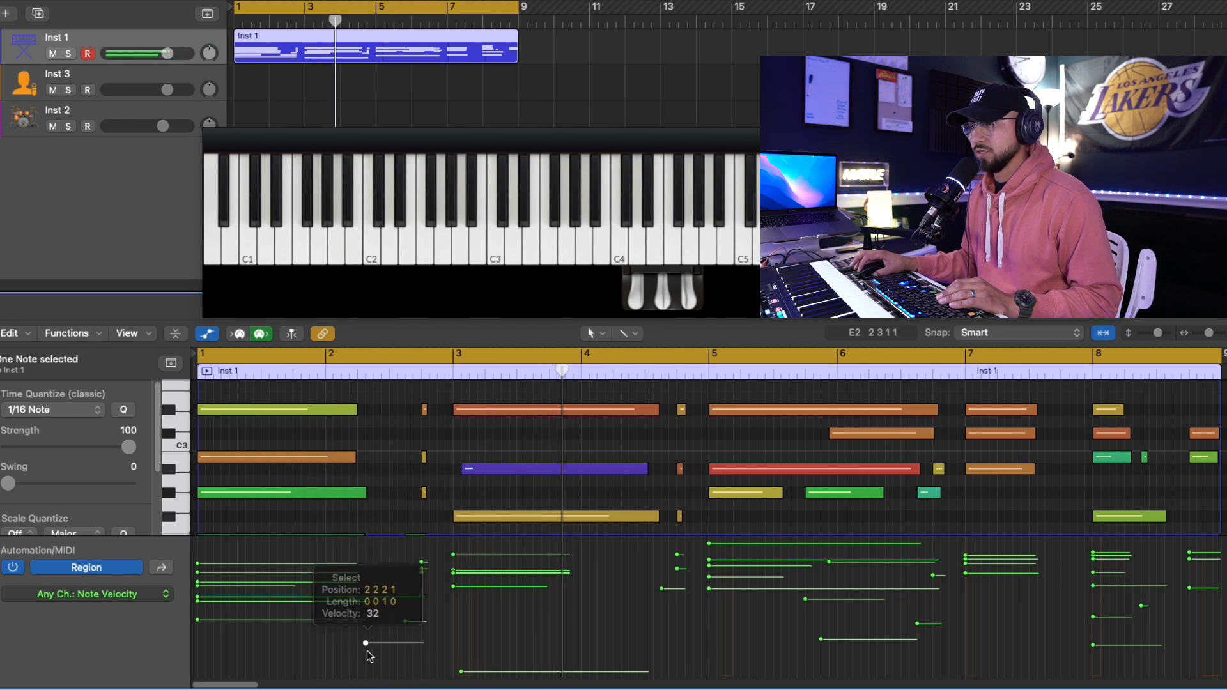
key("a")
left_click_drag(840, 469, 851, 469)
left_click_drag(835, 408, 850, 409)
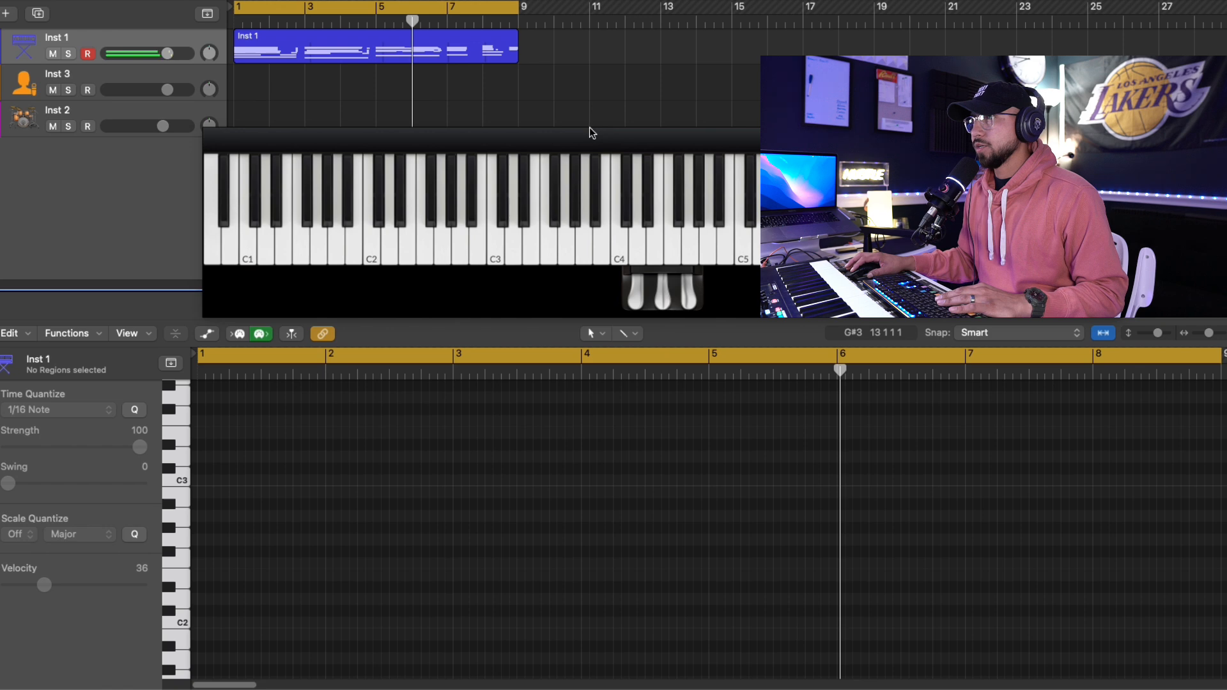
Duplicate the Inst 1 track with its instrument settings
left_click_drag(589, 132, 581, 100)
left_click(105, 46)
key("super+d")
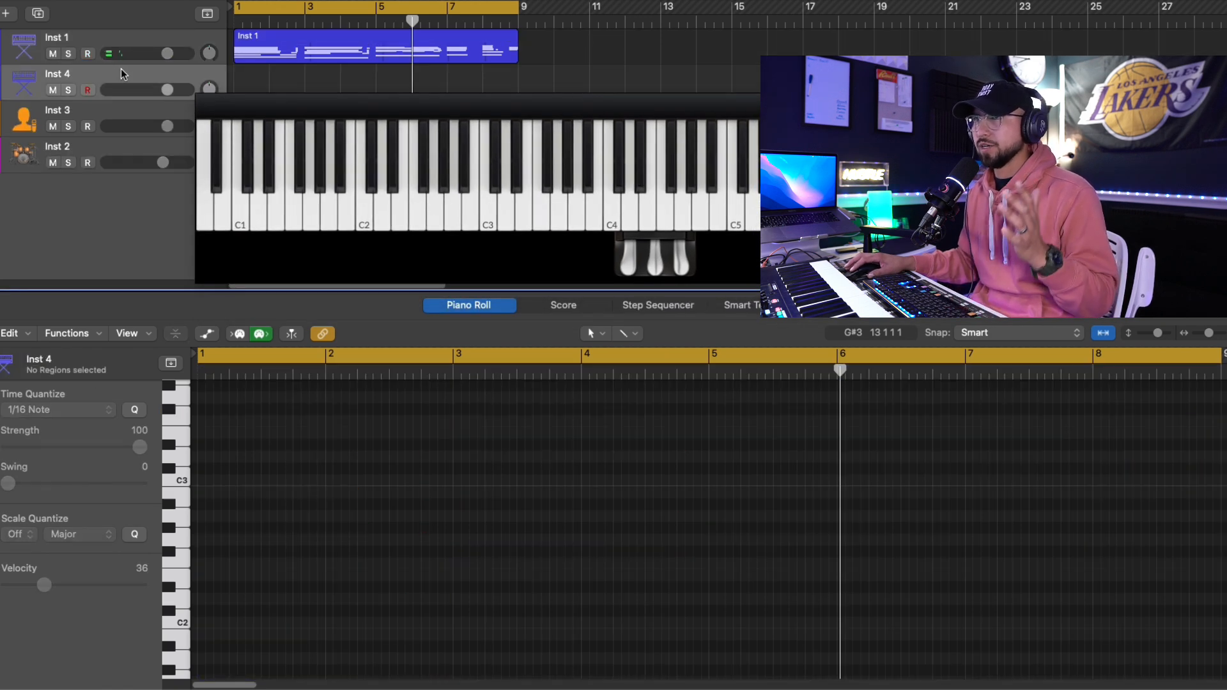
Insert a Channel EQ on the original Inst 1 track
key("Up")
left_click(42, 347)
left_click(35, 329)
left_click(37, 329)
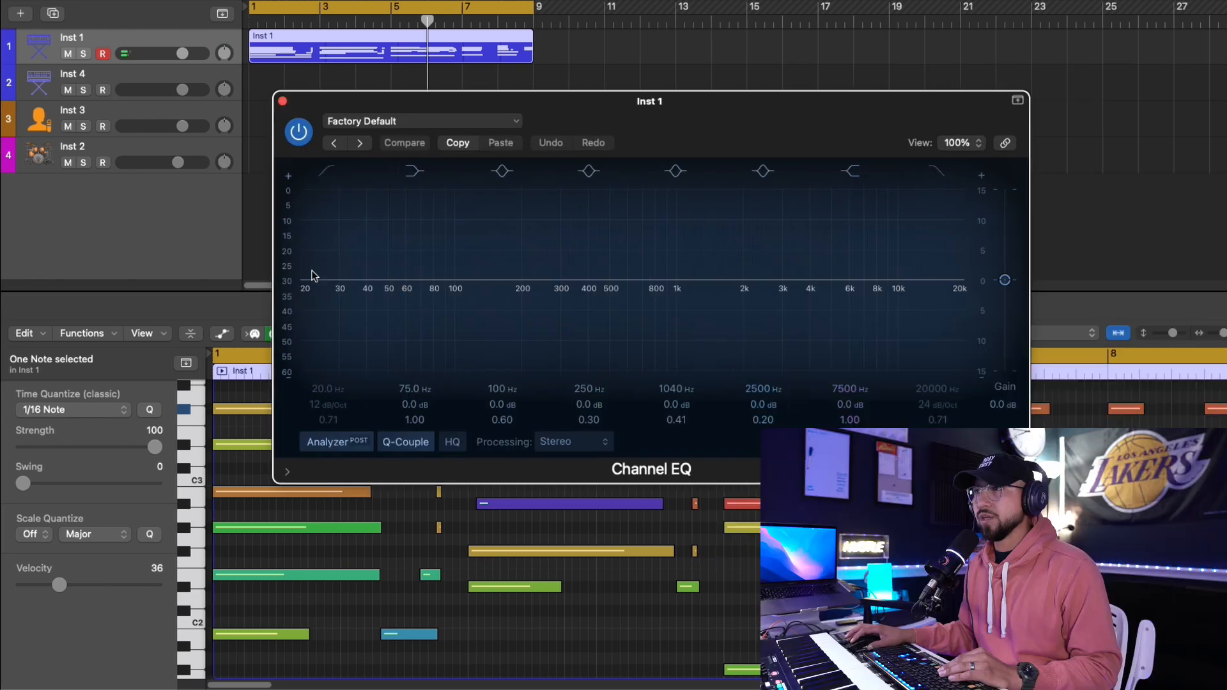
Enable the low and high cuts on Inst 1's EQ, set to 44.6 Hz at 48 dB/Oct and about 5950 Hz
left_click(328, 174)
left_click_drag(353, 296, 432, 296)
left_click_drag(931, 219, 808, 305)
key("space")
left_click_drag(432, 297, 426, 298)
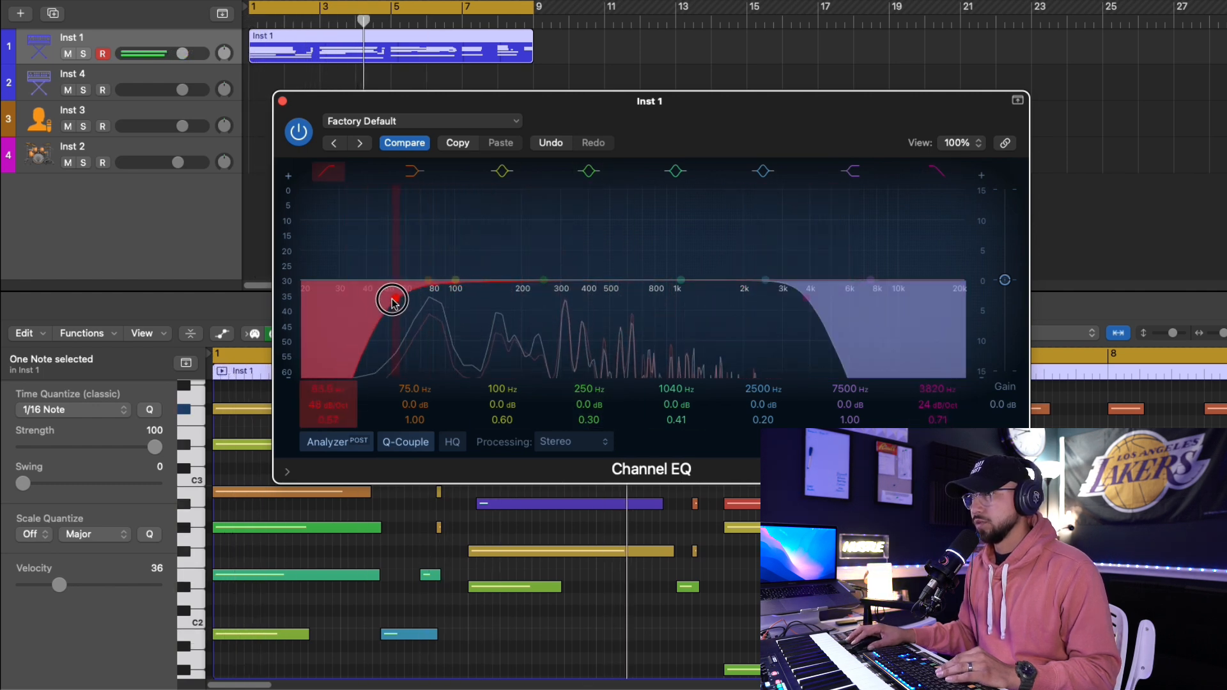
left_click_drag(376, 298, 374, 298)
left_click_drag(807, 298, 843, 295)
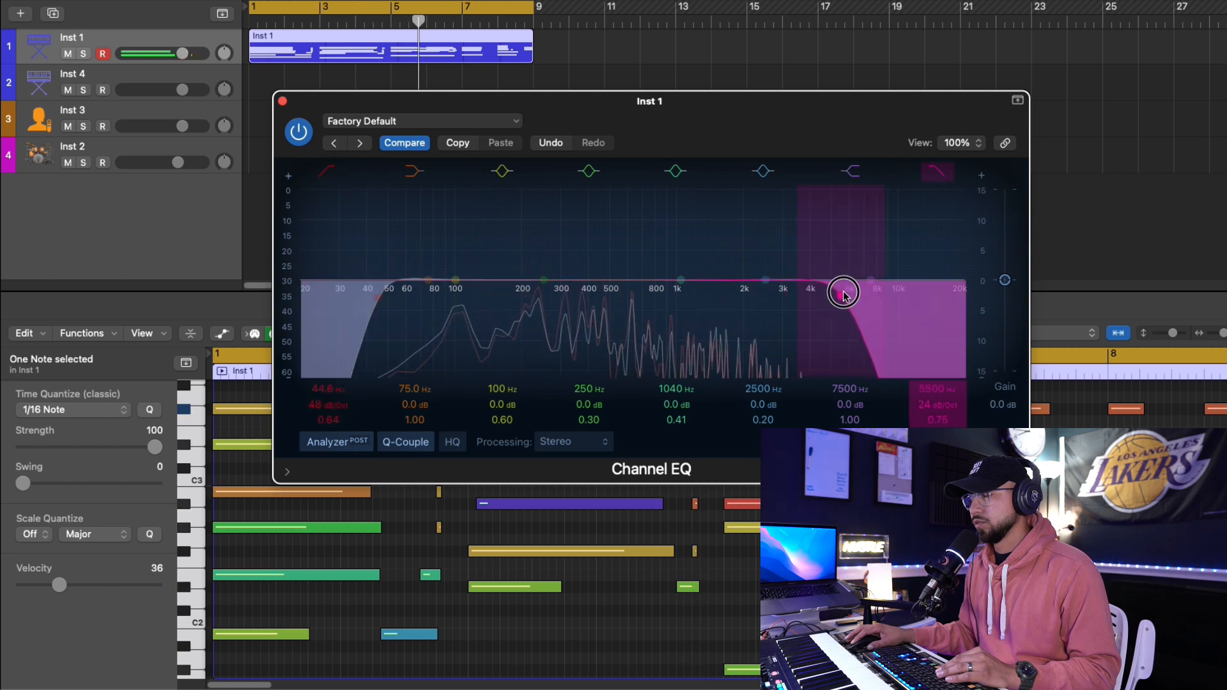
Dip the Inst 1 low mids by 1.6 dB at about 510 Hz
left_click_drag(680, 281, 668, 292)
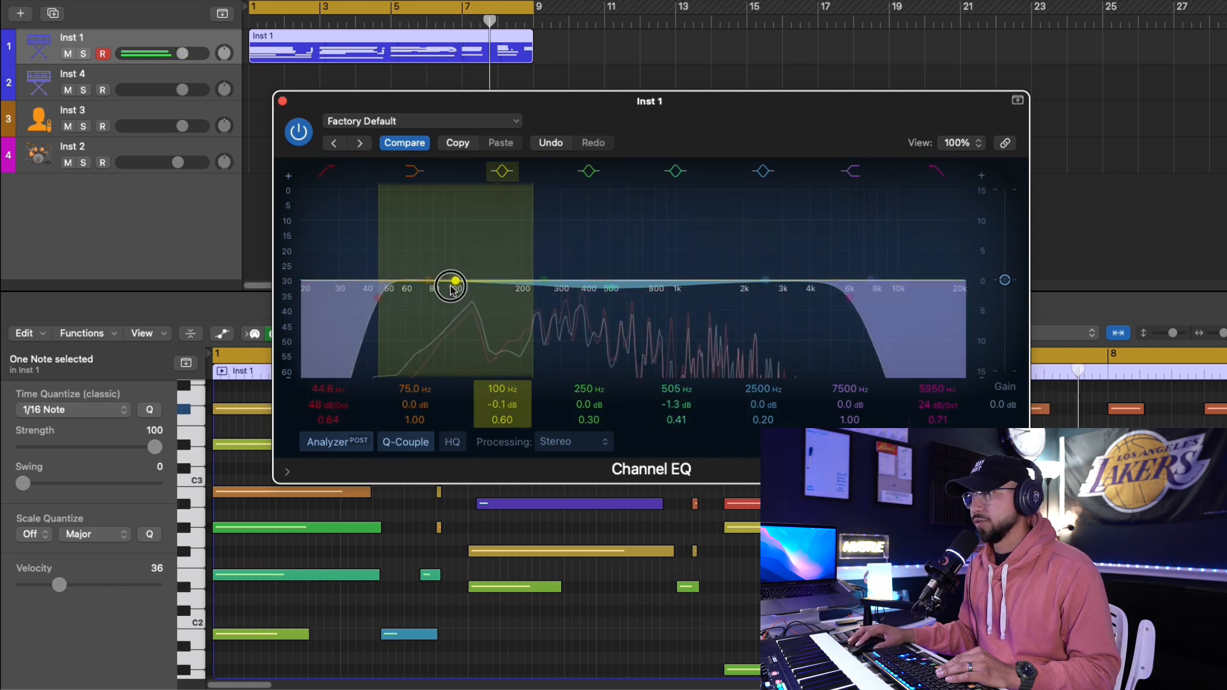
left_click_drag(597, 294, 601, 298)
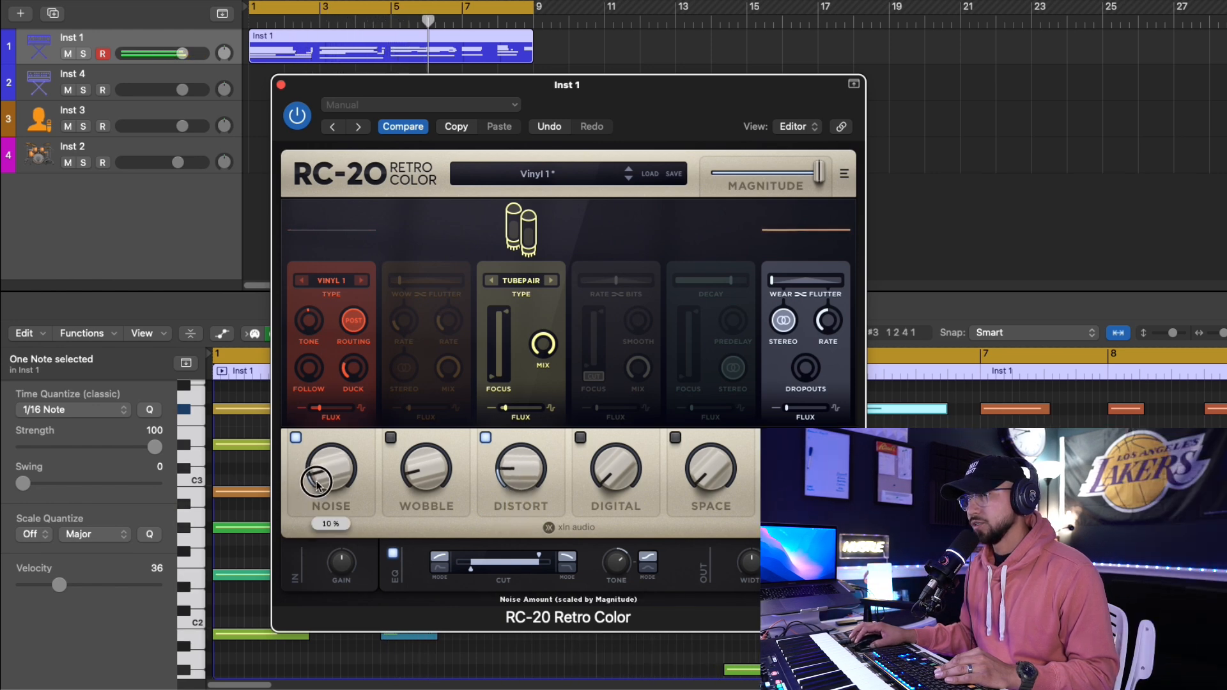
Adjust the Wobble amount in RC-20 Retro Color and cut Inst 1 by 2.7 dB at 2400 Hz in the Channel EQ
left_click(411, 478)
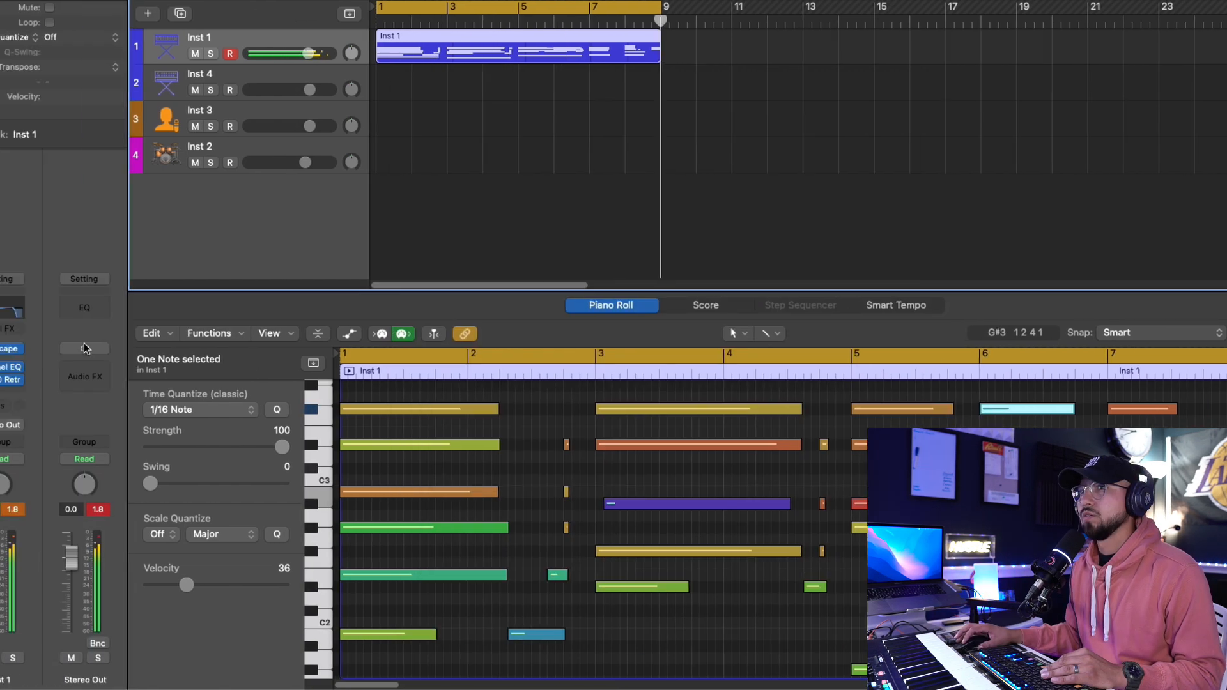
left_click(11, 367)
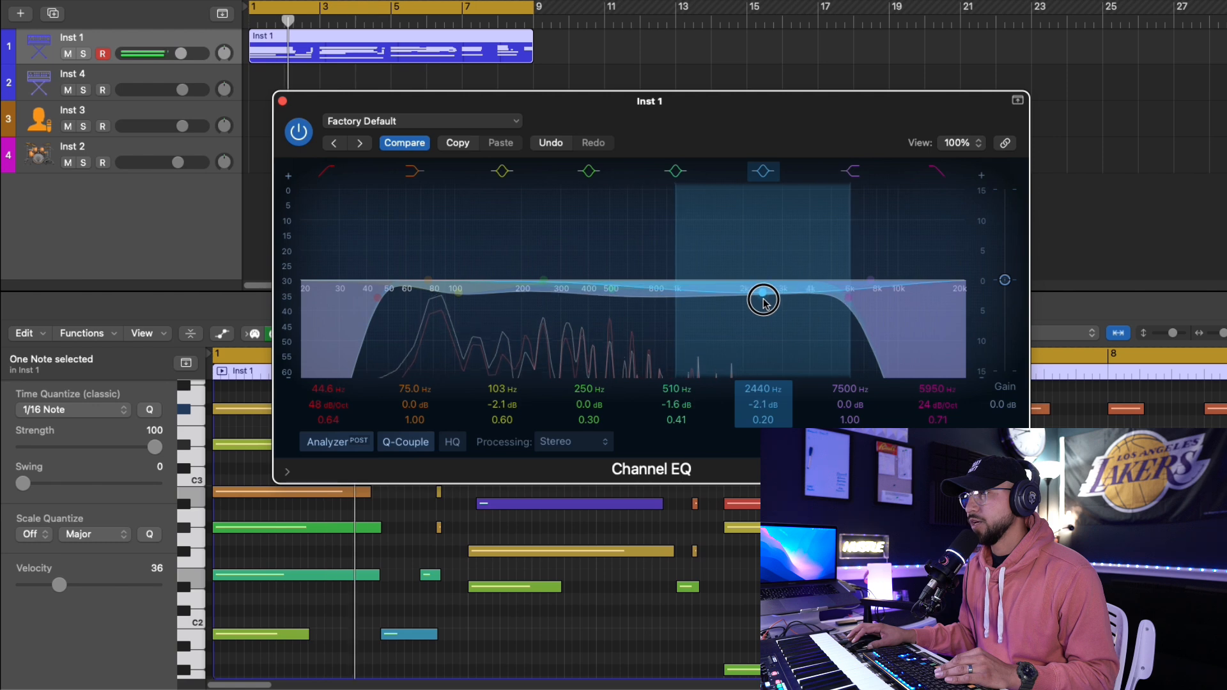
left_click_drag(763, 299, 763, 298)
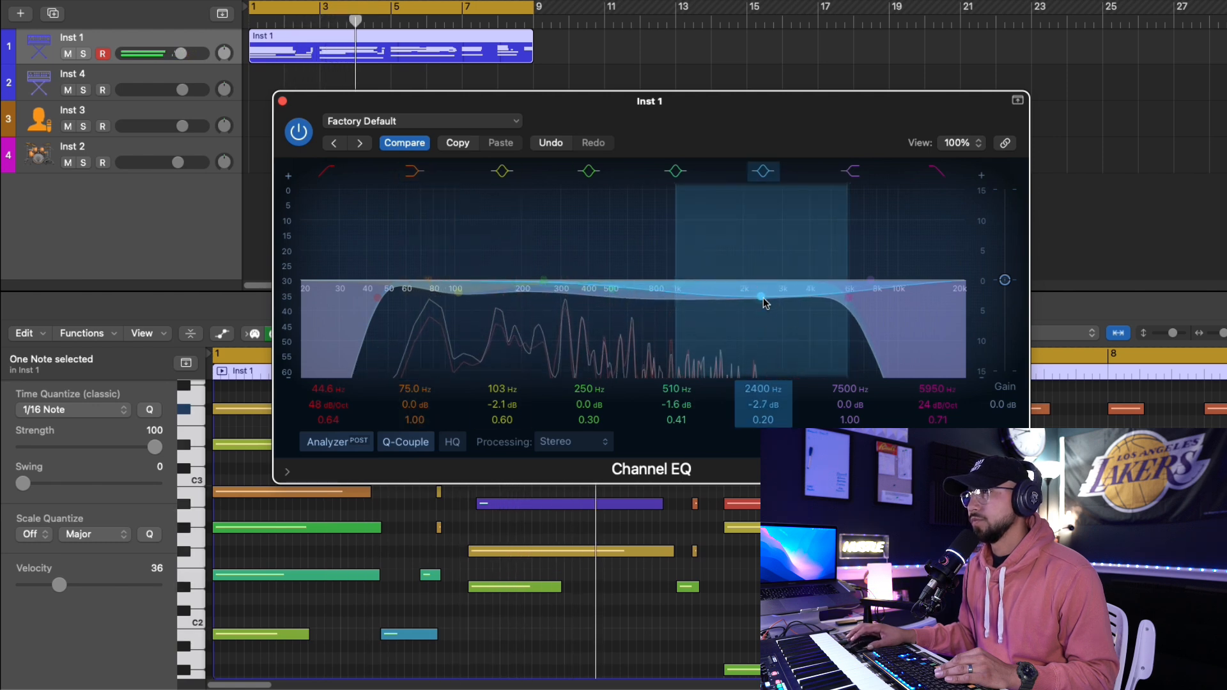
left_click(284, 101)
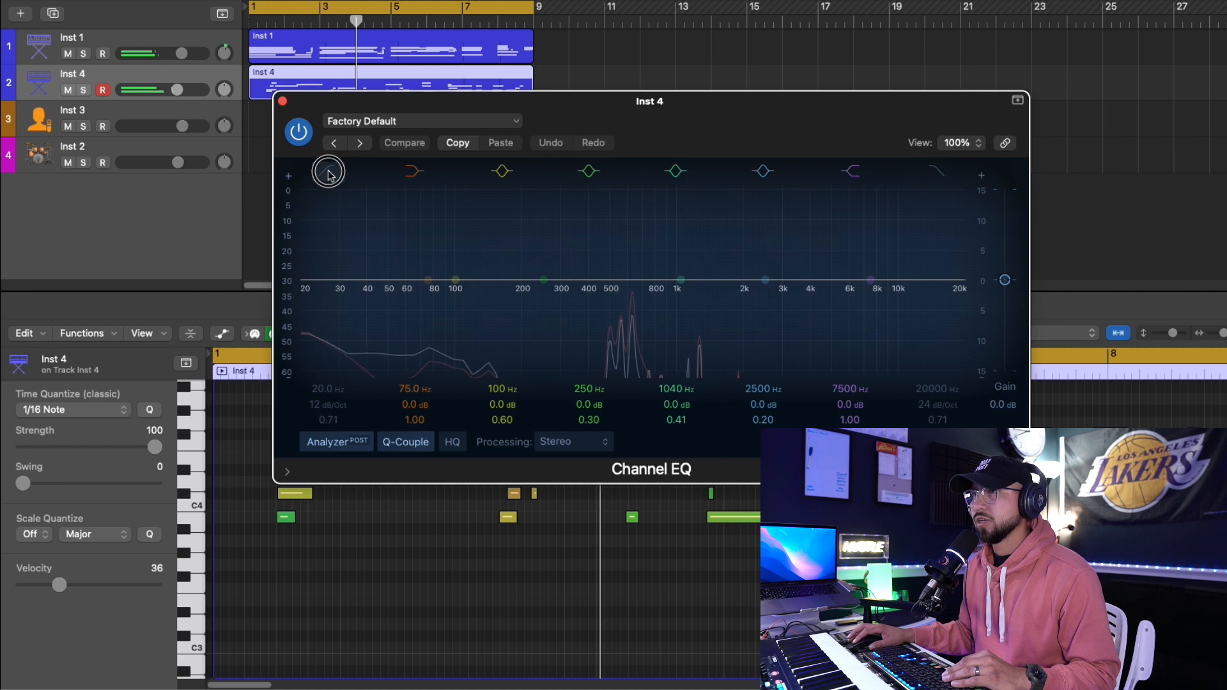
Enable the low and high cuts on Inst 4's Channel EQ, set to 202 Hz and 2340 Hz
left_click(328, 171)
left_click_drag(304, 303, 553, 290)
left_click(933, 174)
left_click_drag(961, 291, 745, 296)
left_click_drag(554, 288, 523, 281)
mouse_move(757, 294)
left_mouse_down()
mouse_move(780, 291)
mouse_move(754, 295)
left_mouse_up()
Dip Inst 4's mids by about 1.5 dB around 730 Hz and raise the high-cut frequency
left_click_drag(674, 290, 641, 299)
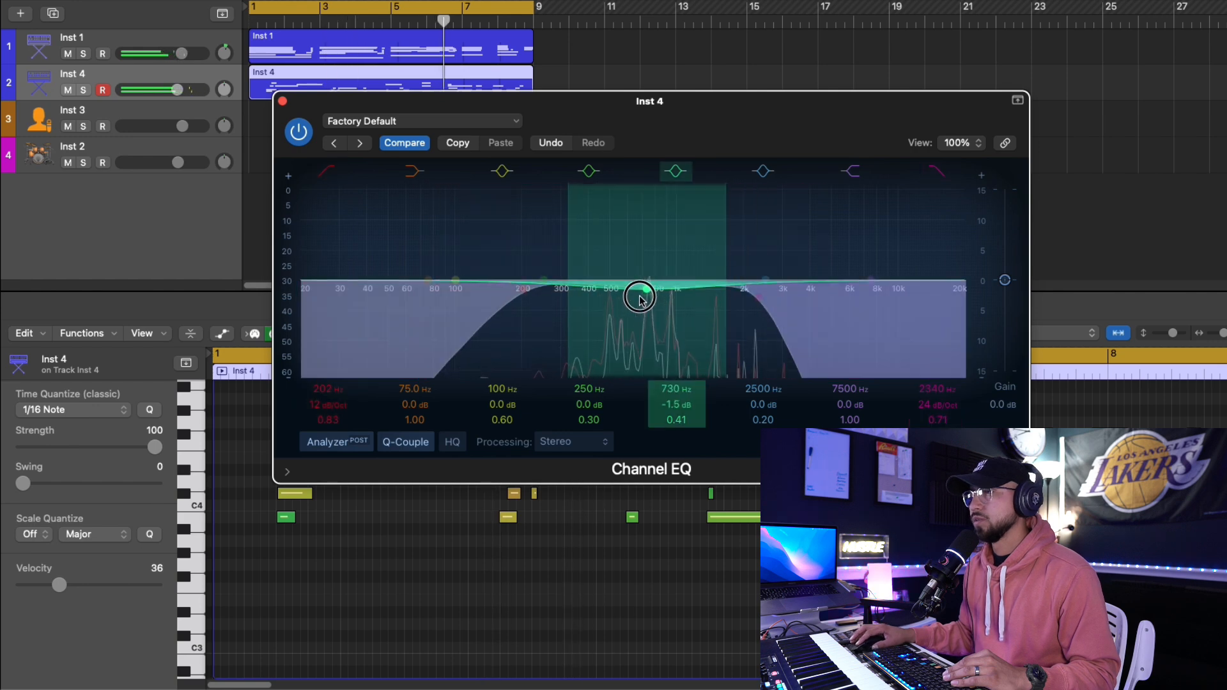
left_click_drag(758, 298, 844, 308)
left_click_drag(843, 308, 840, 307)
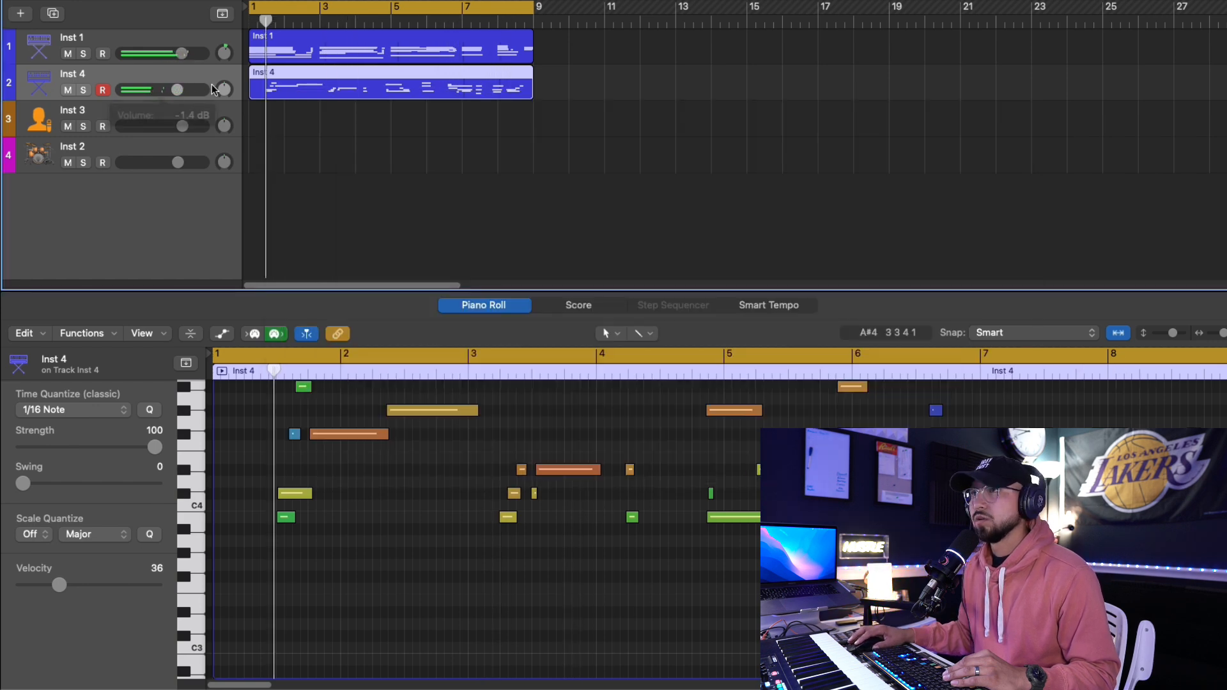
Adjust the panning of the Inst 4 track and delete its recorded region
left_click(220, 89)
left_click(385, 95)
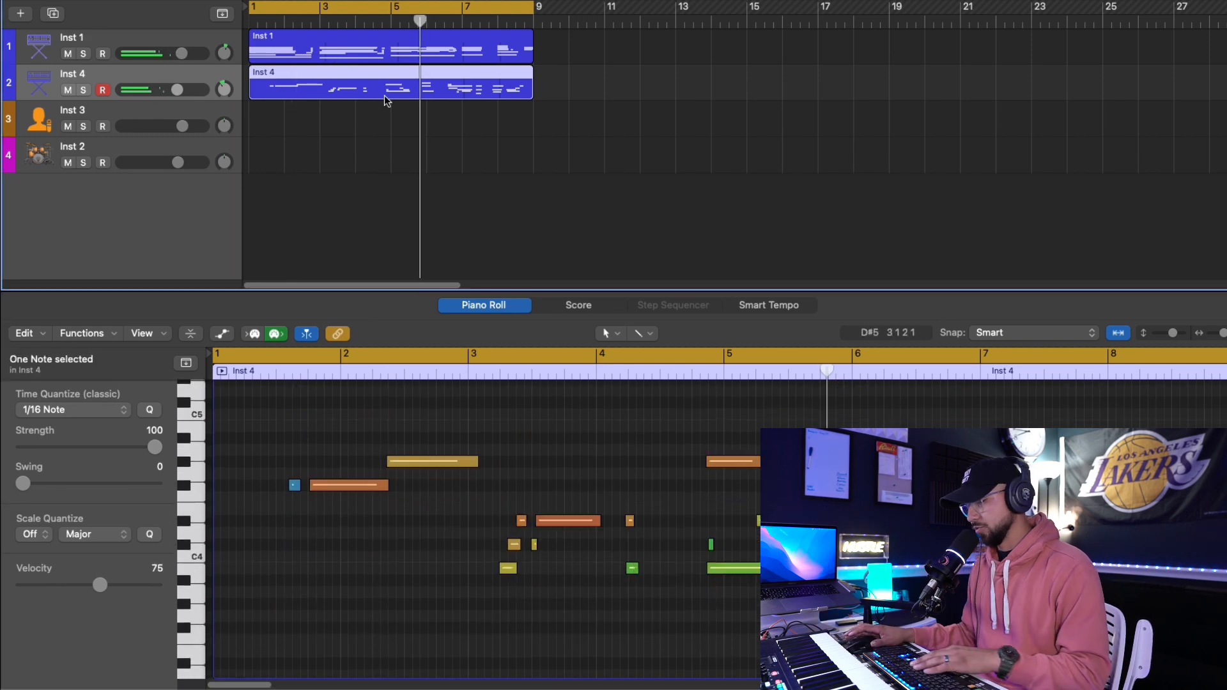
key("Delete")
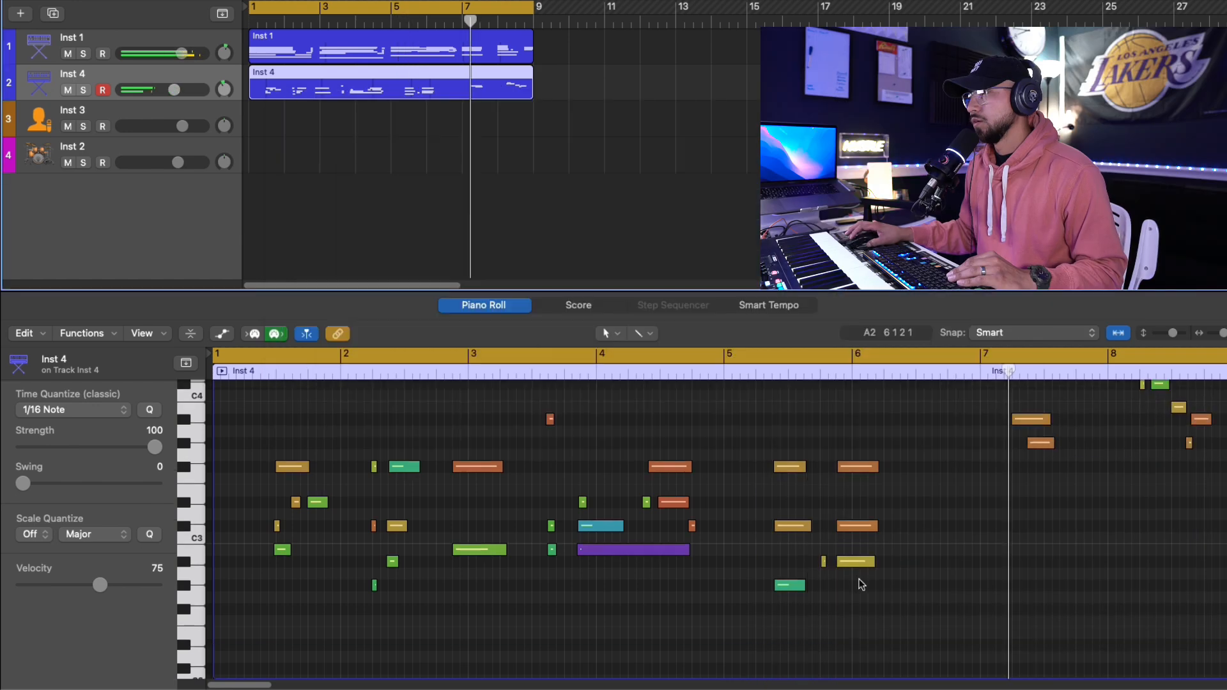
Delete the three stacked notes just before bar 6 in the Inst 4 region
left_click(849, 469)
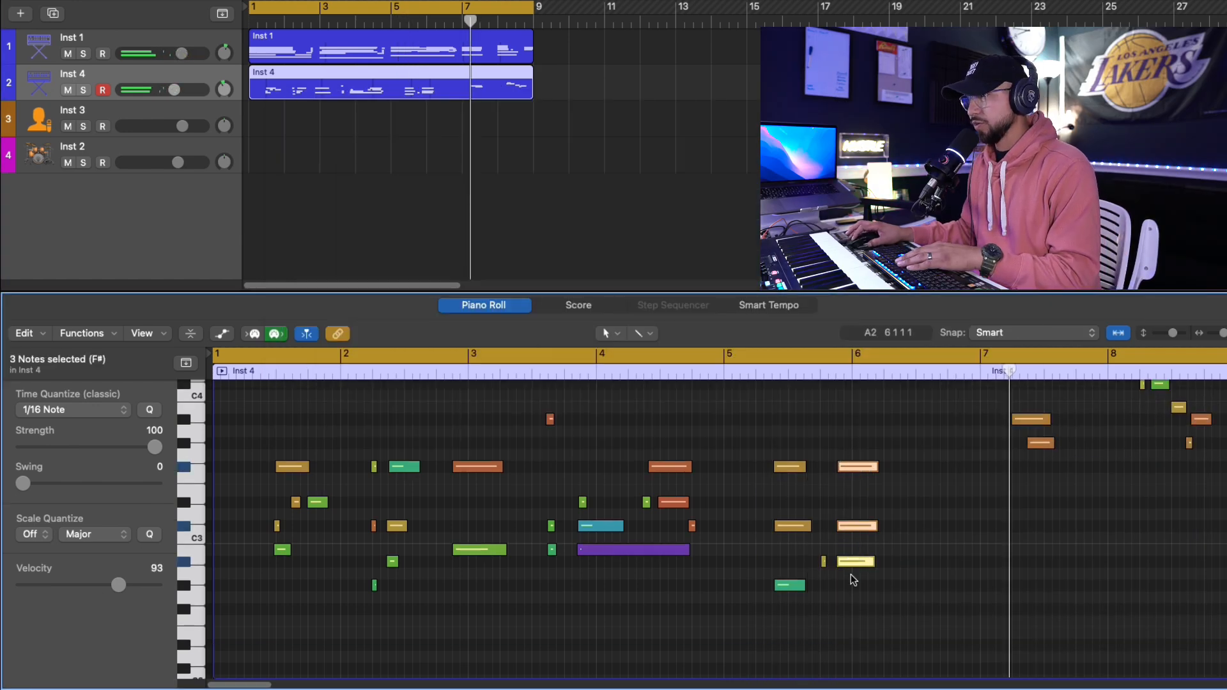
left_click(848, 467)
key("Delete")
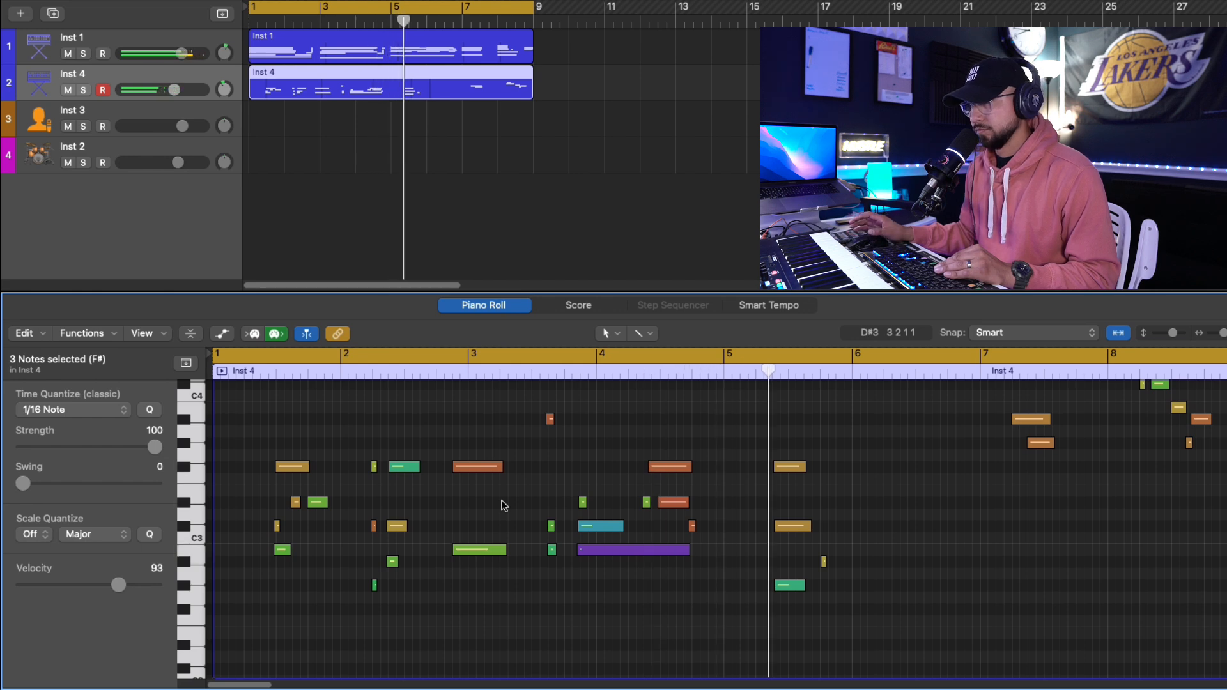
Select the short A#2 note near the end of bar 5 and play back the final bars of the Inst 4 region
scroll(857, 563, "up", 3)
left_click(824, 620)
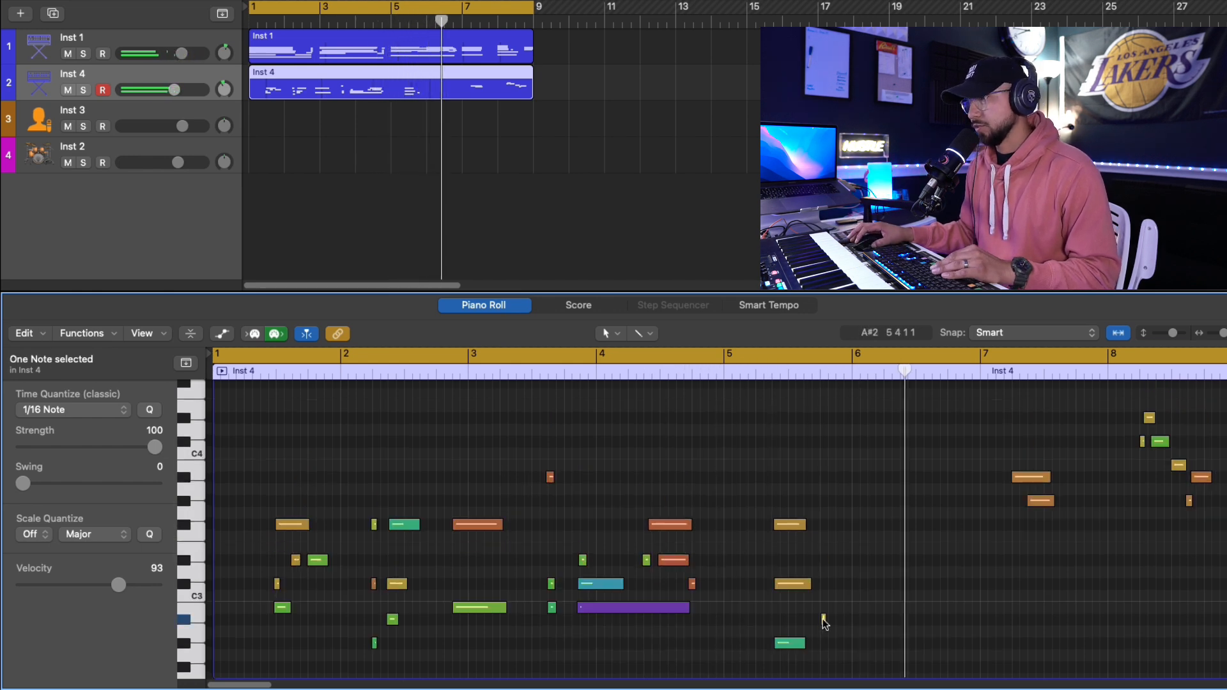
scroll(860, 454, "down", 2)
left_click(736, 369)
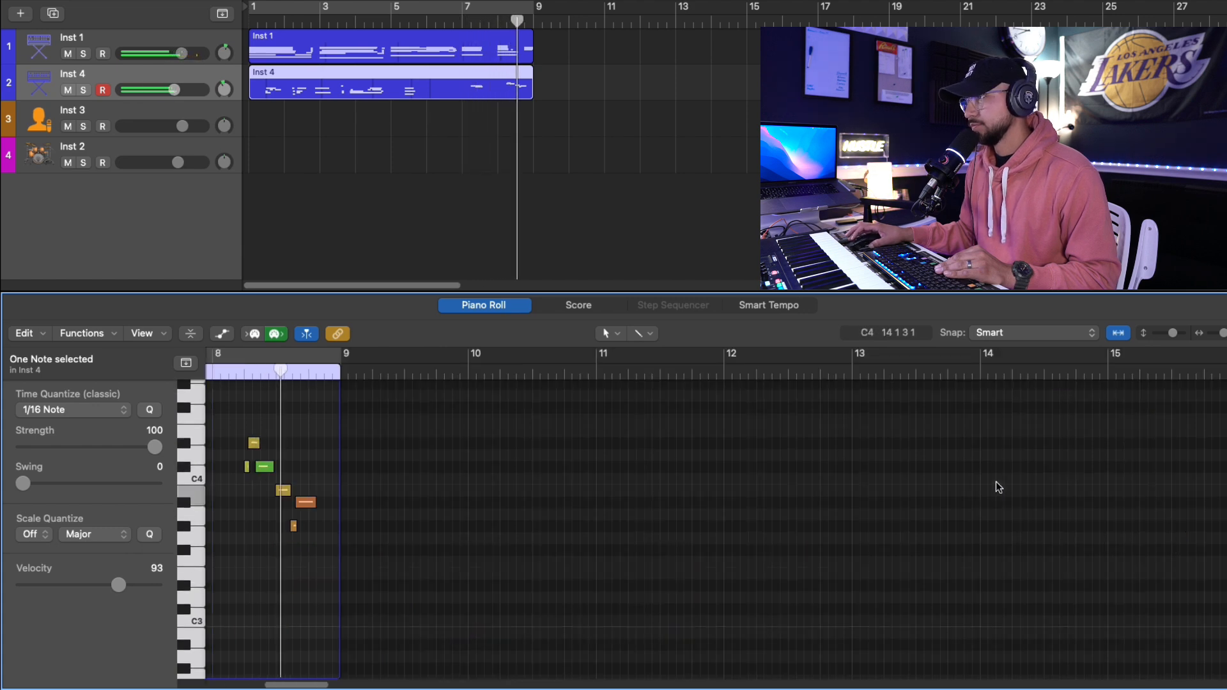
left_click_drag(319, 684, 281, 684)
left_click(487, 24)
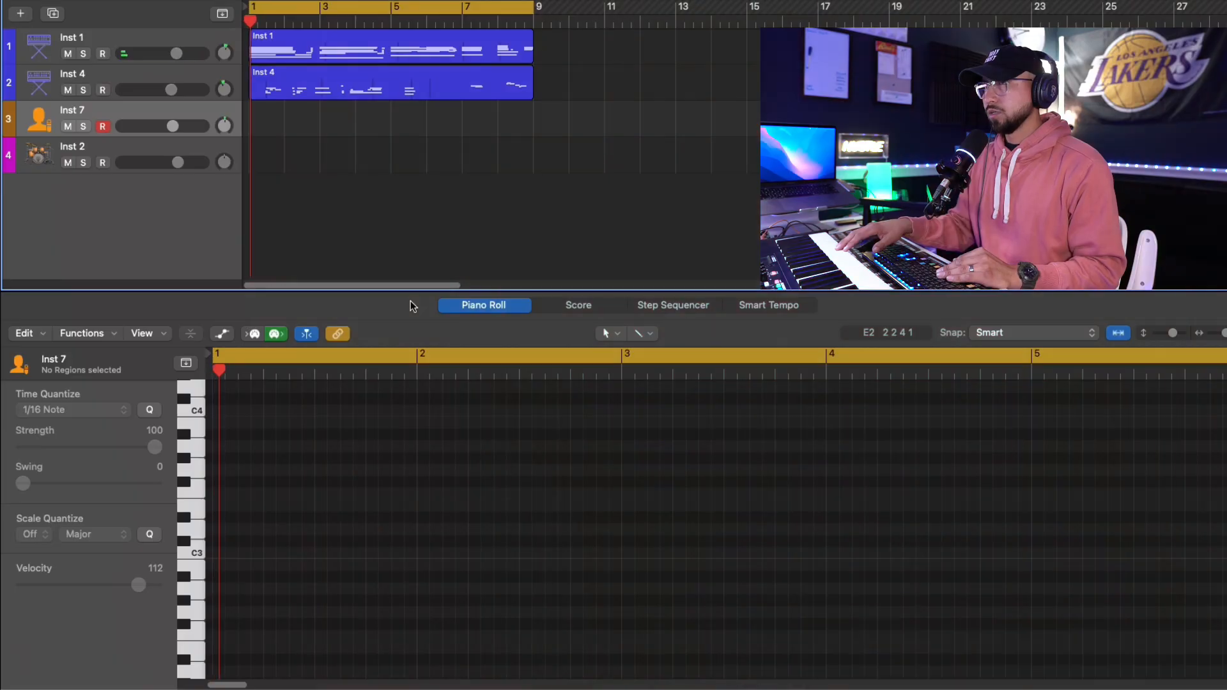
Record a long B3 vocal note on the Inst 7 track and shorten it to end early in bar 4
key("r")
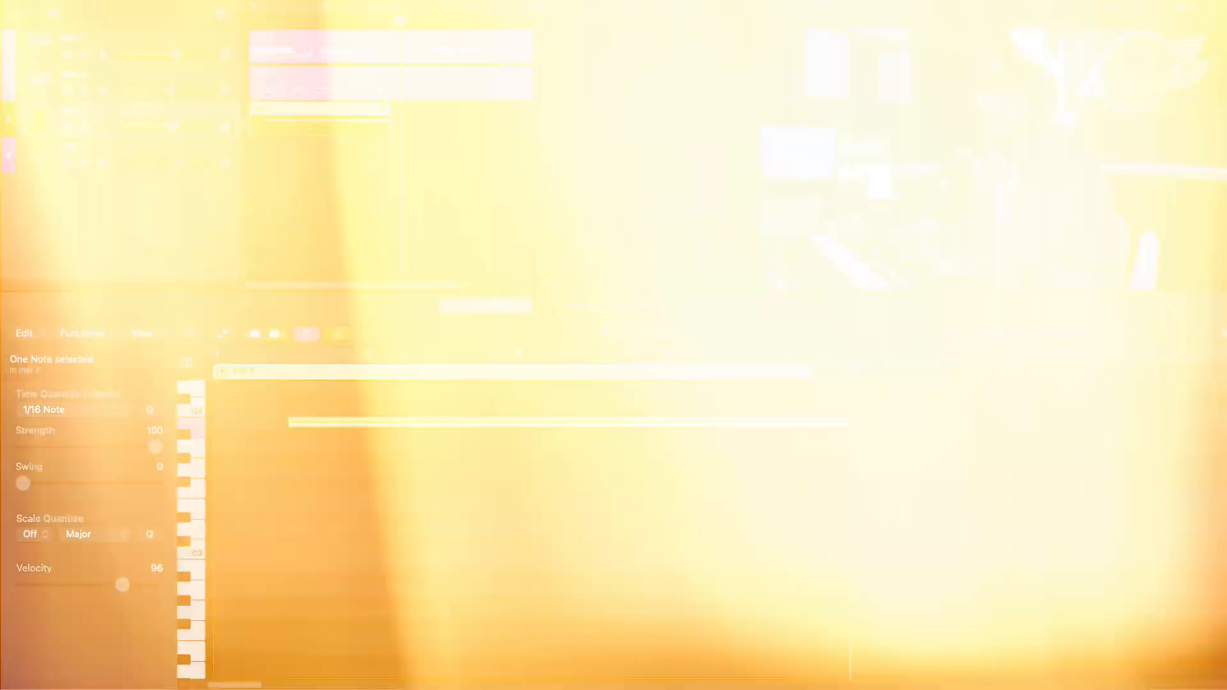
key("space")
left_click_drag(845, 423, 737, 423)
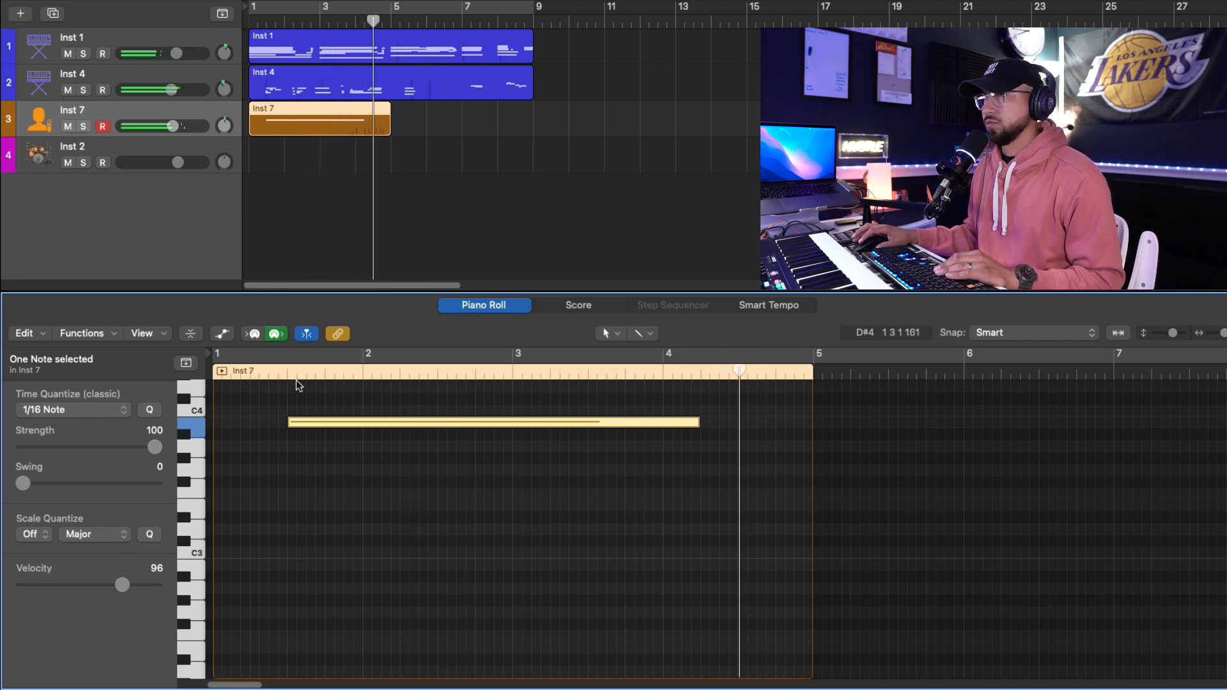
Repeat the Inst 7 region once so that it covers bars 5 to 8, and select the first region
key("super+r")
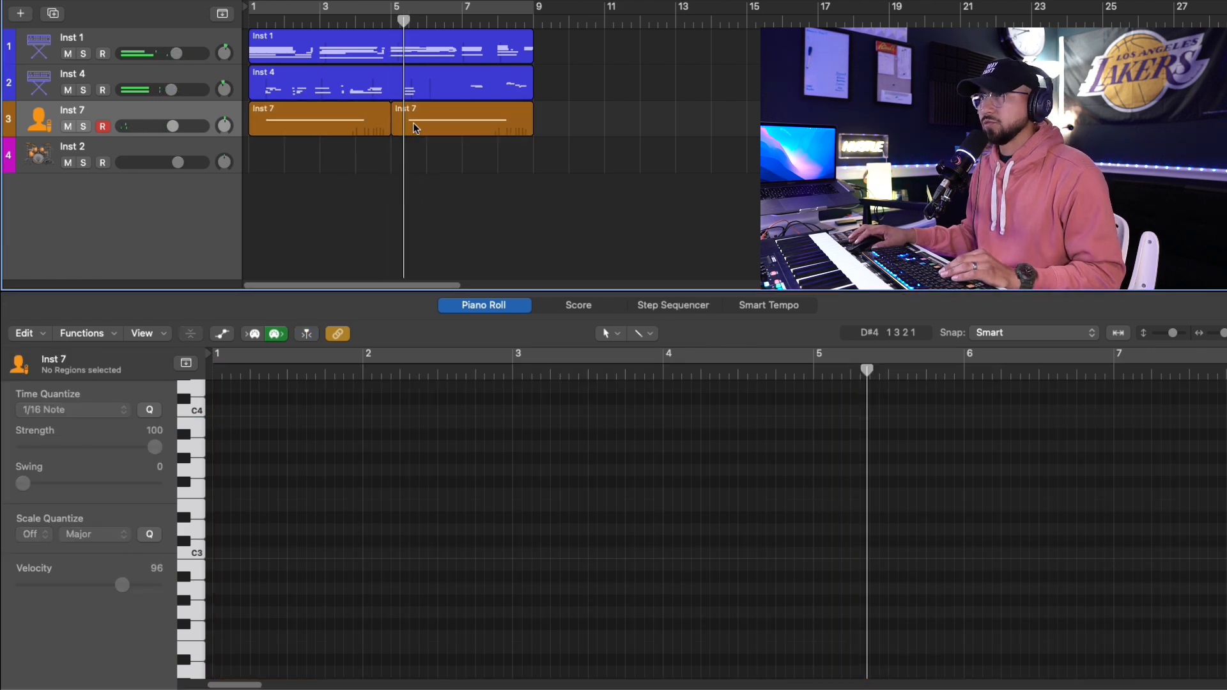
left_click(332, 124)
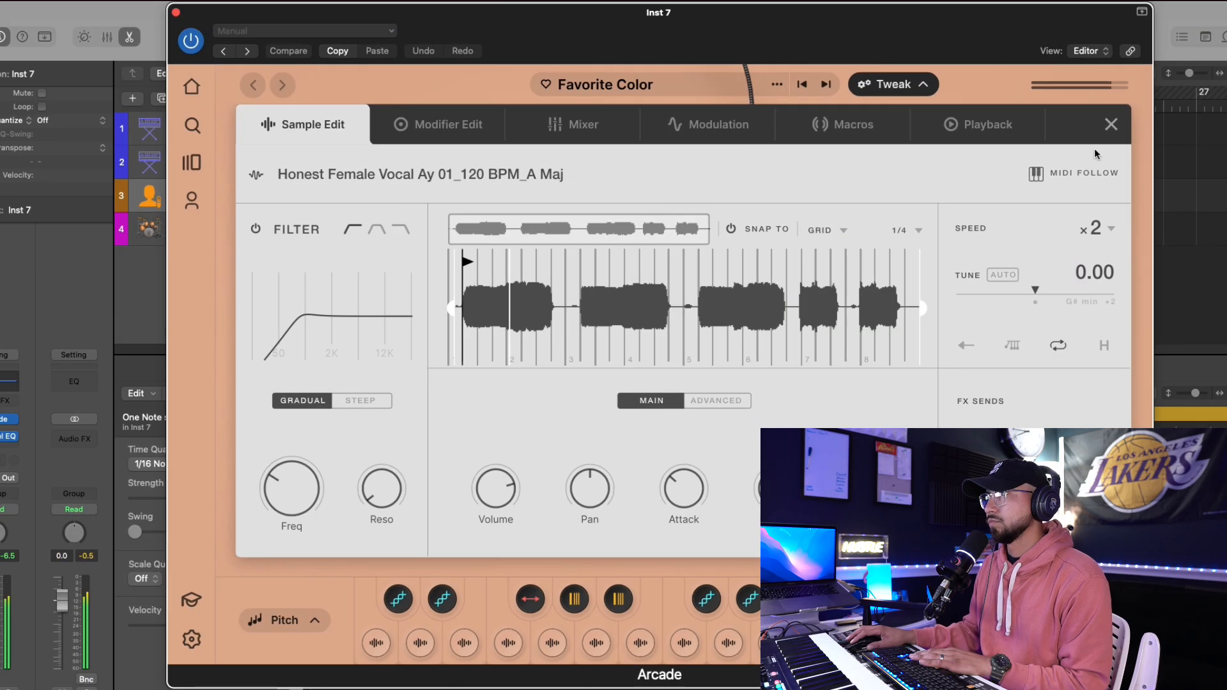
Close the sample editor and raise the vocal's Phase Delay to about halfway, Deep to near maximum, Dirty Verb past halfway and Bit Pulse slightly
left_click(1109, 125)
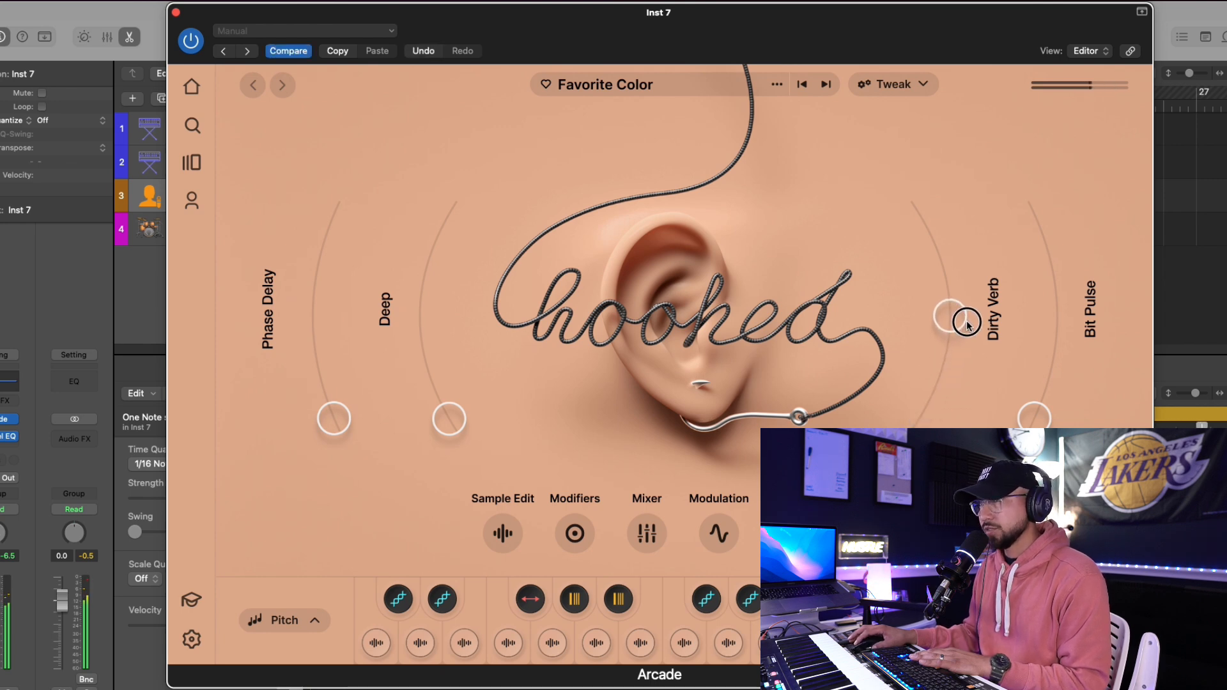
left_click_drag(334, 418, 326, 334)
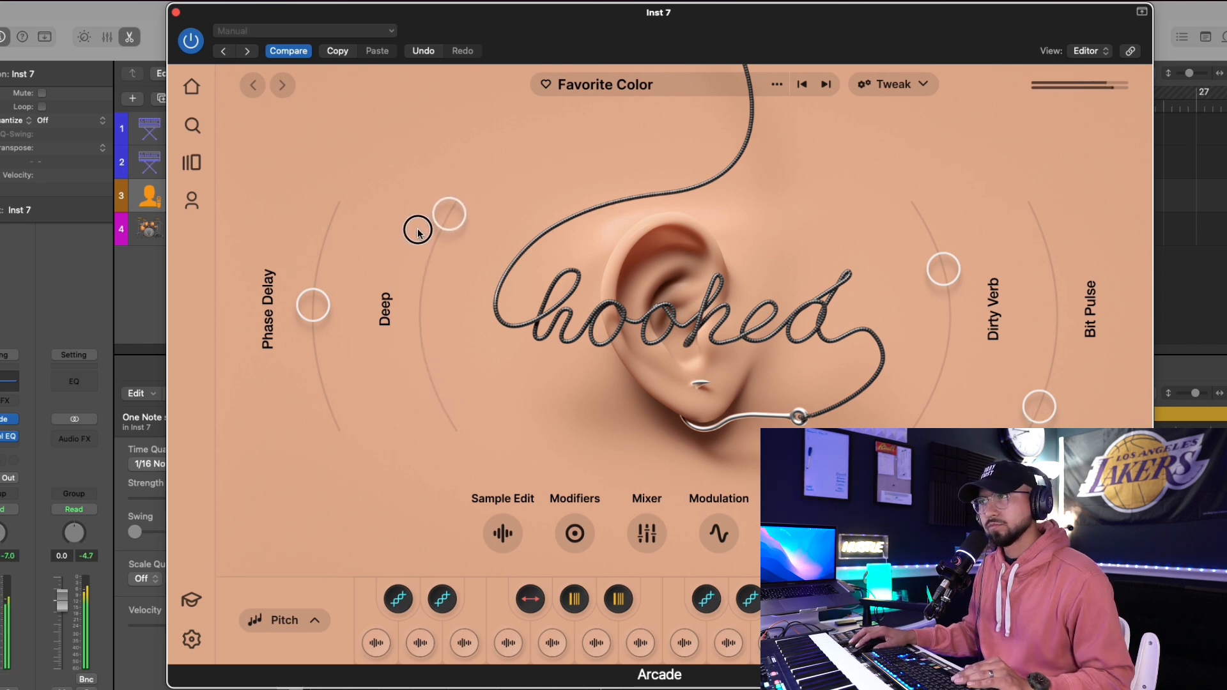
left_click_drag(404, 369, 401, 361)
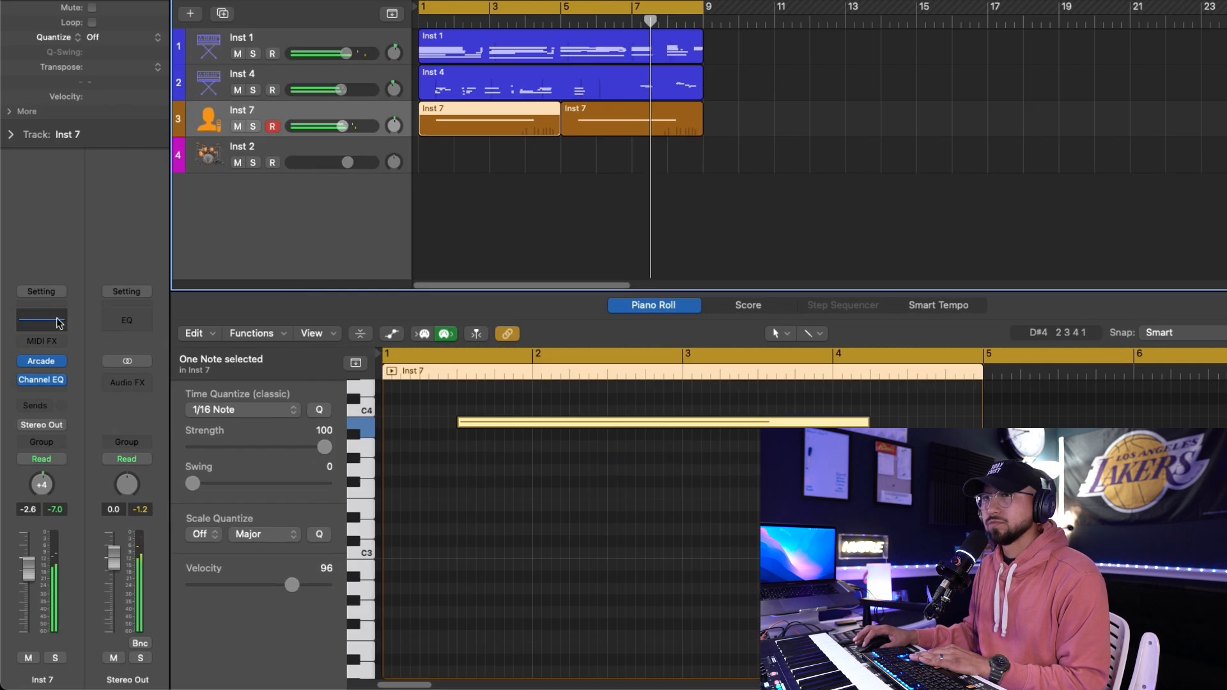
Shape the Inst 7 Channel EQ with a 118 Hz low cut, a 1.8 dB dip at 1030 Hz and a high shelf of -2.4 dB at 5150 Hz
left_click(9, 436)
left_click_drag(307, 301, 471, 299)
left_click_drag(682, 279, 678, 291)
left_click_drag(872, 280, 839, 302)
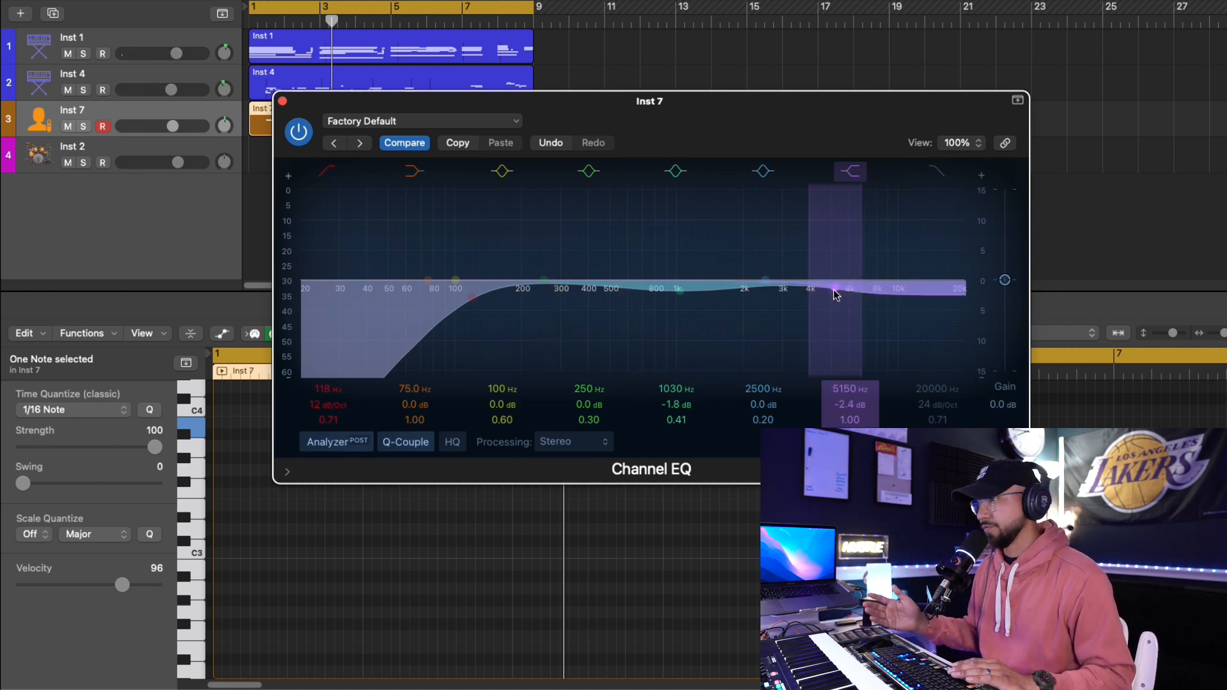
During playback, lower the vocal's high shelf further and reduce the mix of its ValhallaVintageVerb reverb
key("space")
left_click_drag(838, 292, 805, 311)
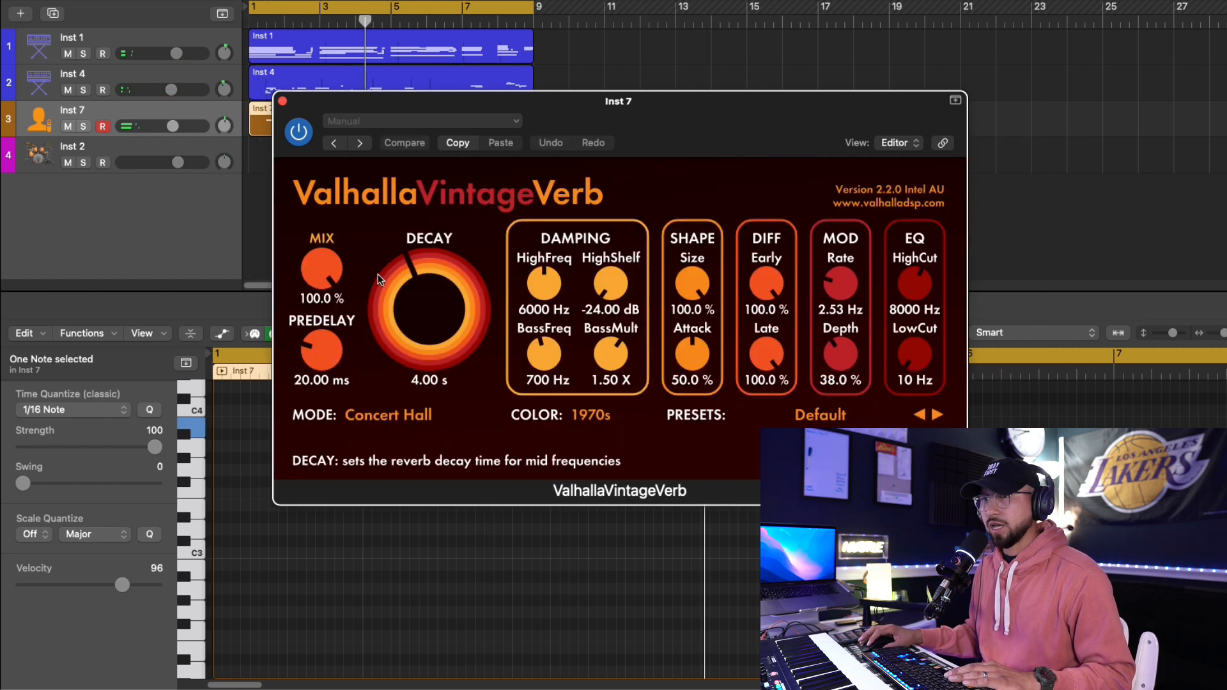
left_click_drag(322, 269, 321, 282)
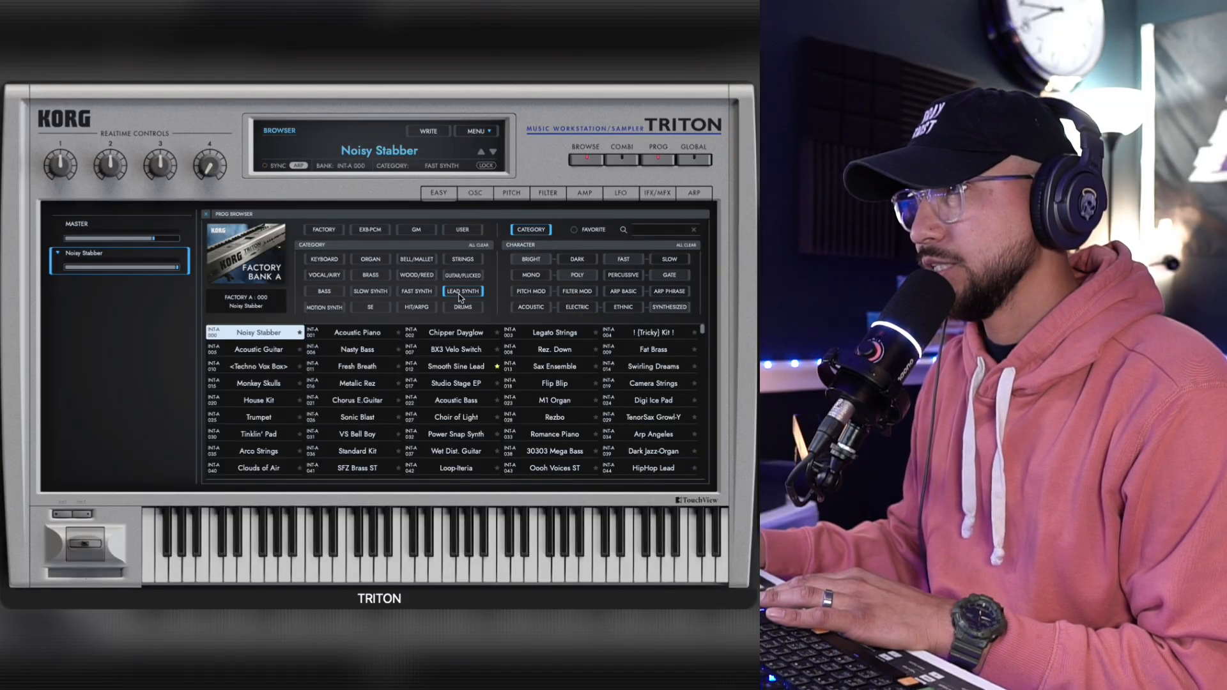
Filter the Triton programs to the Lead Synth category and load the R&B Lead Synth sound
left_click(460, 296)
left_click(274, 333)
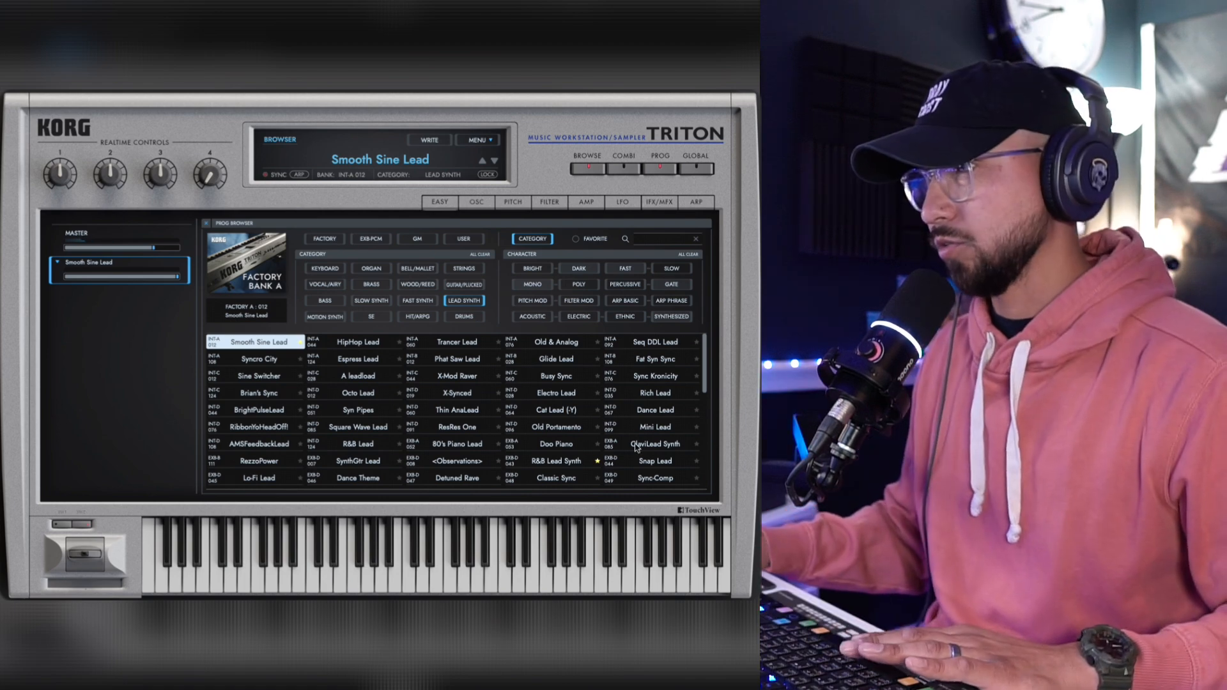
left_click(577, 462)
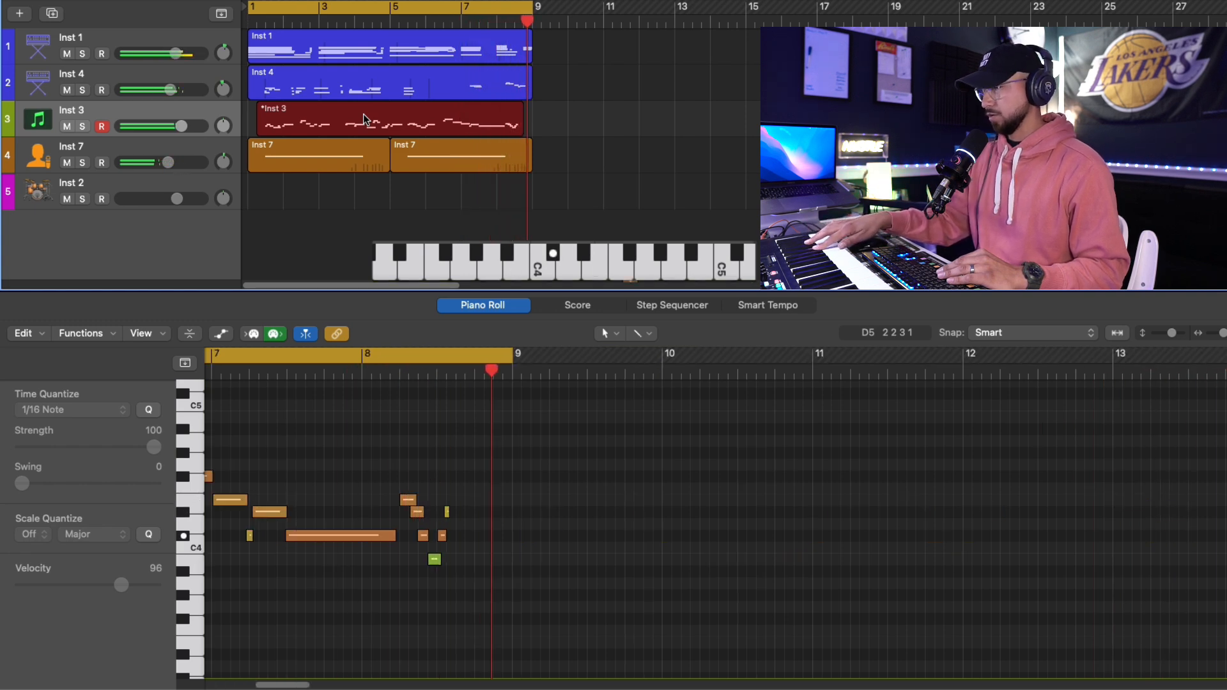
Copy the seven notes of bar 8 in Inst 3 to bar 1 of a duplicate track and mute Inst 3
mouse_move(274, 686)
left_mouse_down()
mouse_move(251, 687)
mouse_move(268, 685)
left_mouse_up()
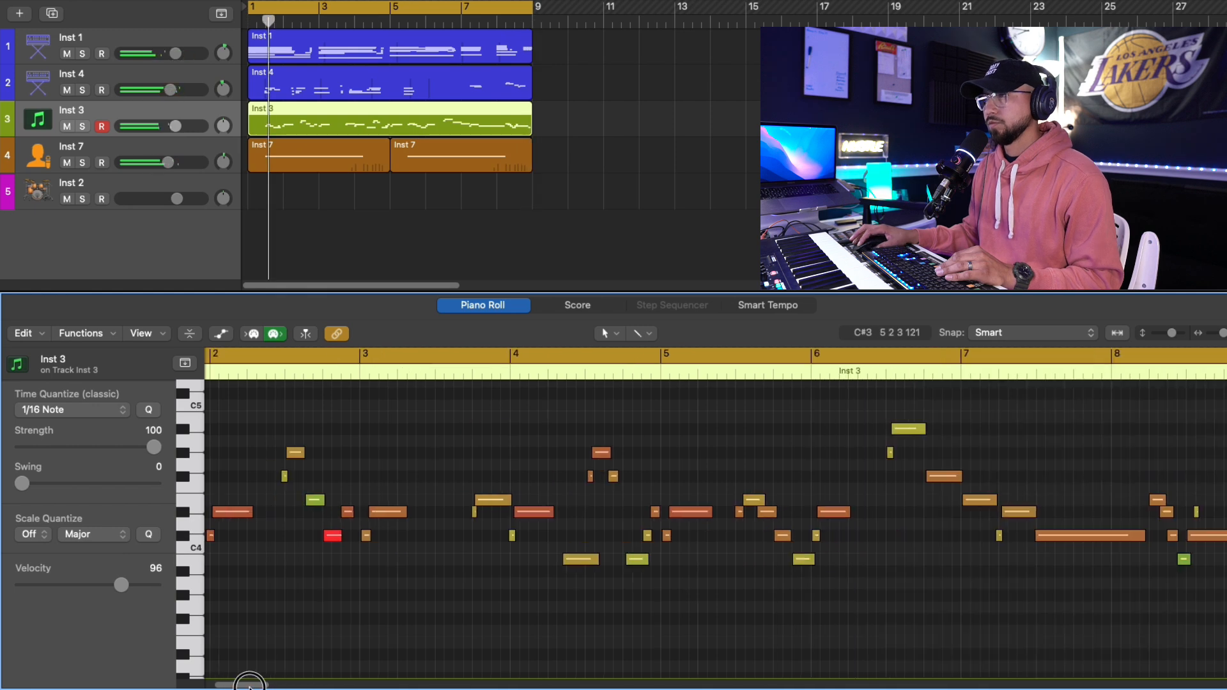
left_click_drag(905, 579, 806, 491)
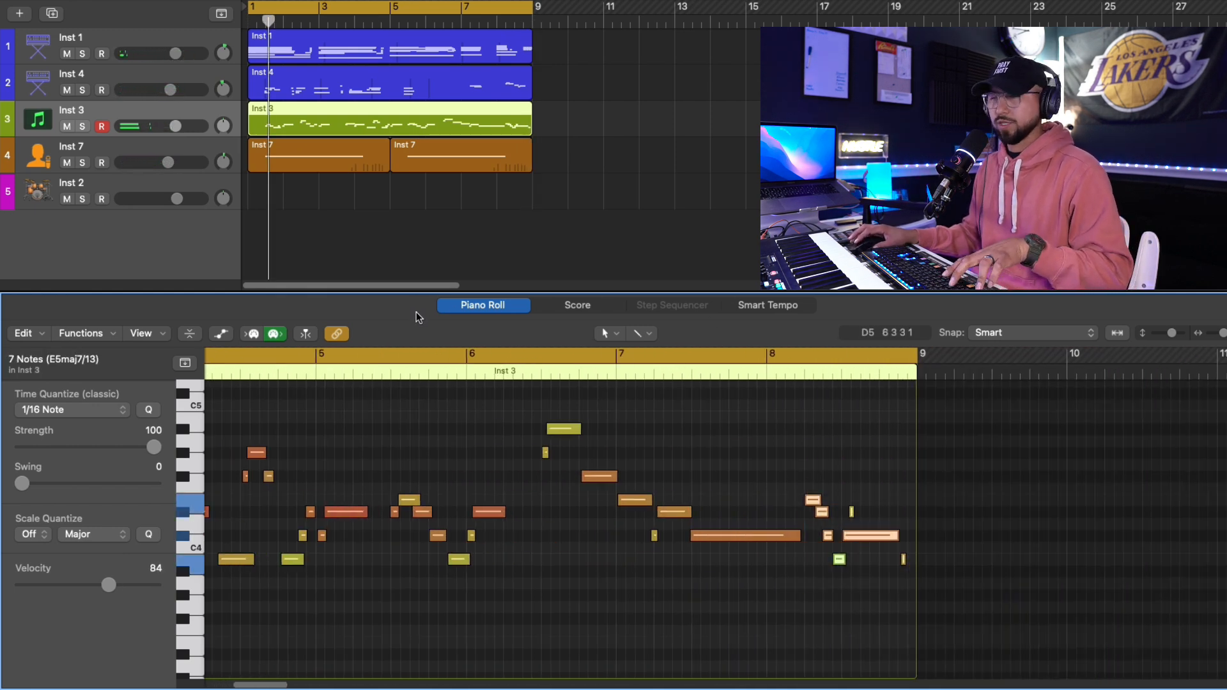
key("super+d")
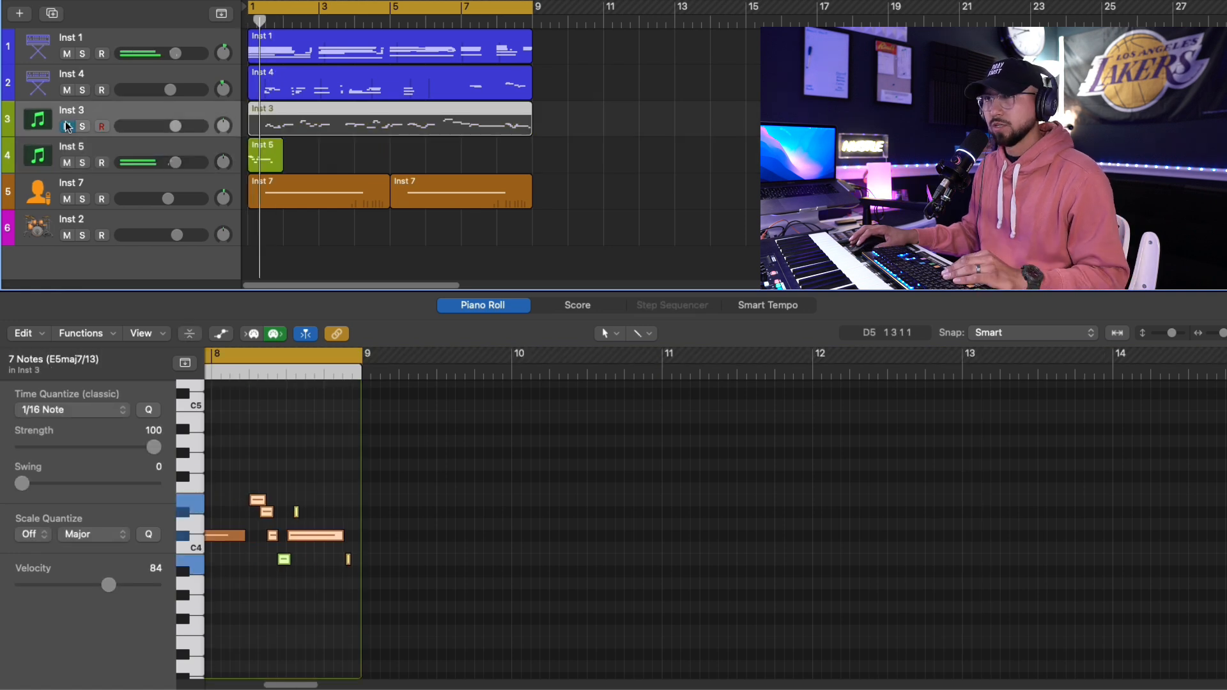
key("space")
Repeat the one-bar Inst 5 region three times so that it fills bars 1 to 4
left_click(269, 164)
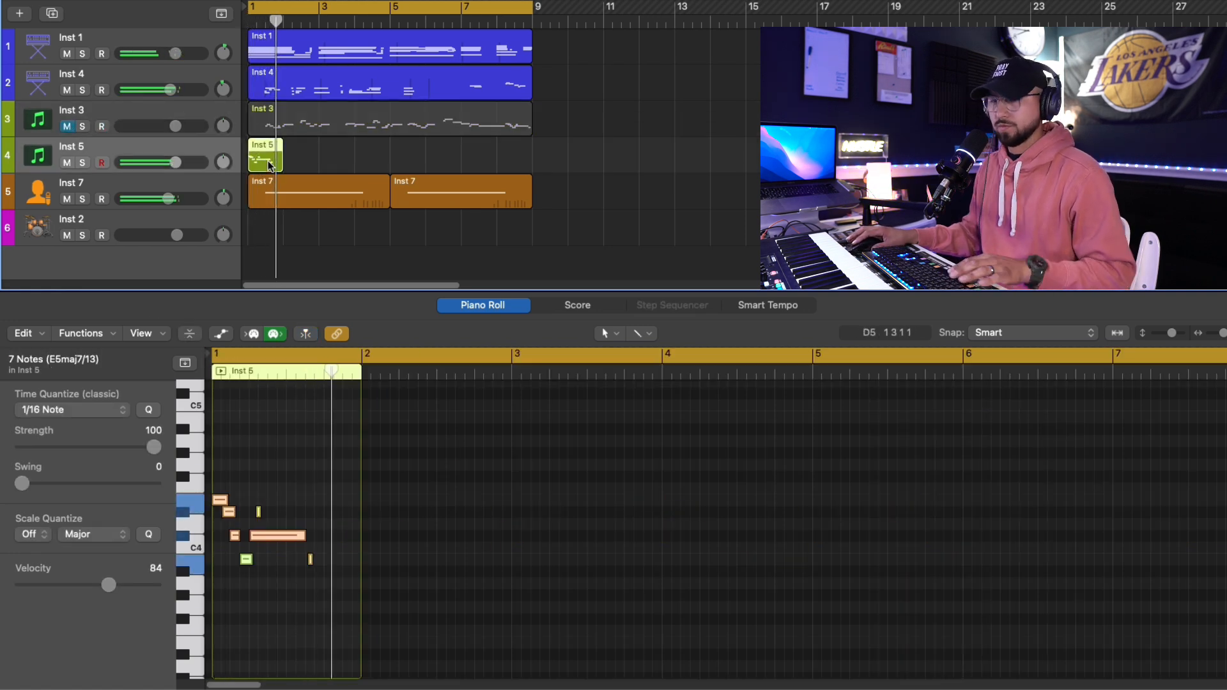
key("super+r")
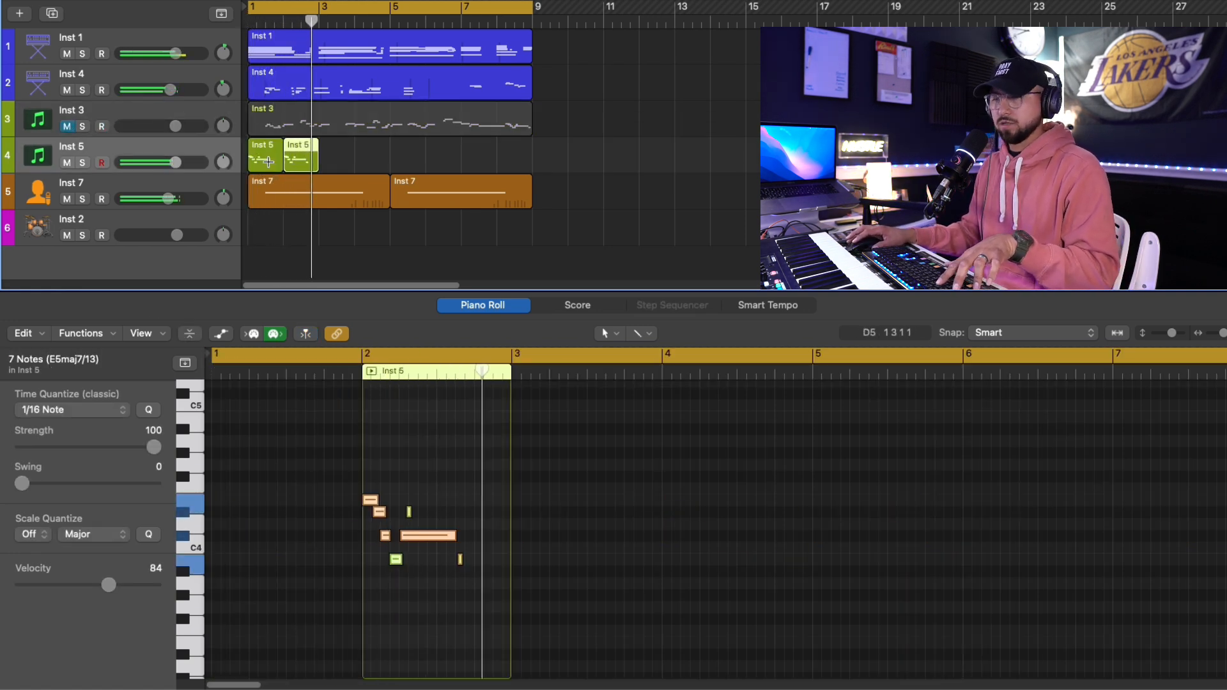
key("super+r")
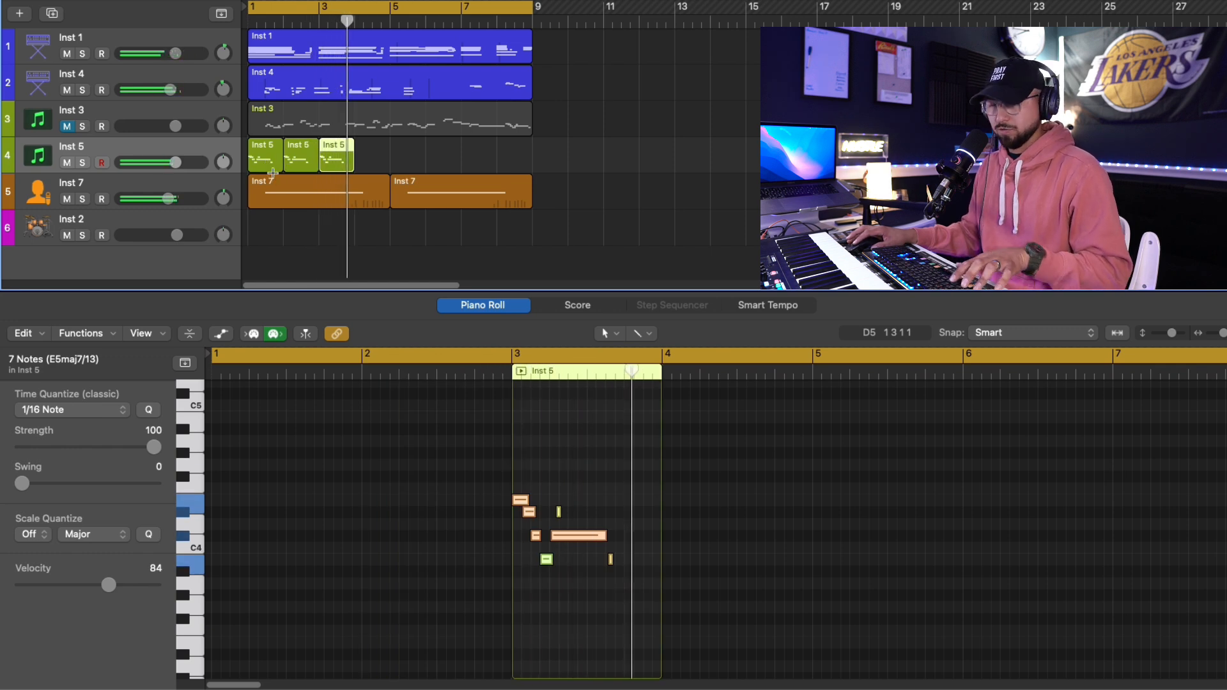
key("super+r")
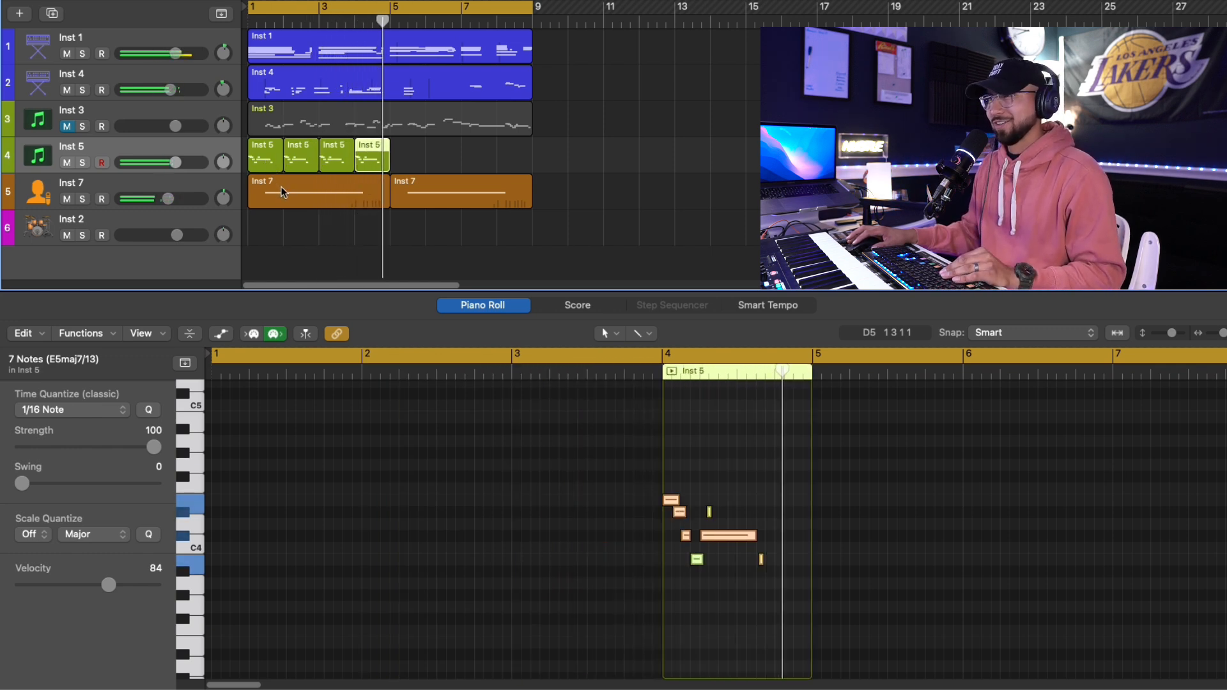
Raise the last note of bar 4 in the Inst 5 regions to F#4 and lengthen it to near the bar's end
left_click_drag(401, 159, 263, 157)
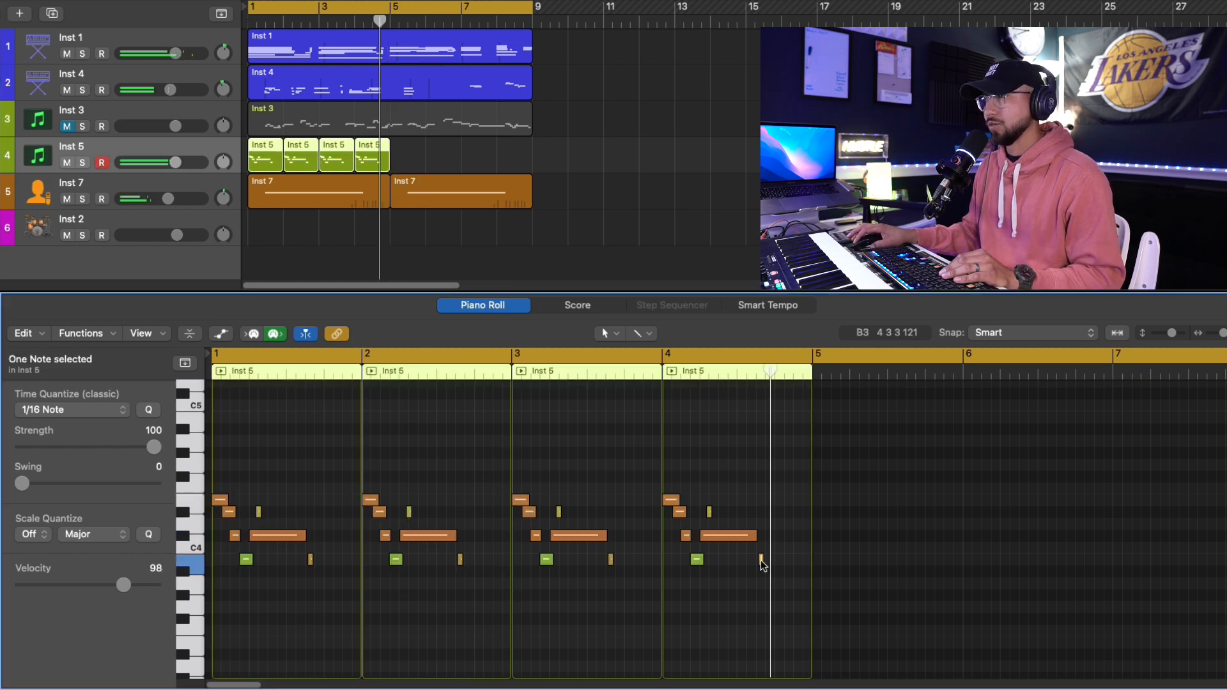
left_click_drag(763, 564, 773, 484)
left_click_drag(773, 484, 797, 484)
left_click(355, 23)
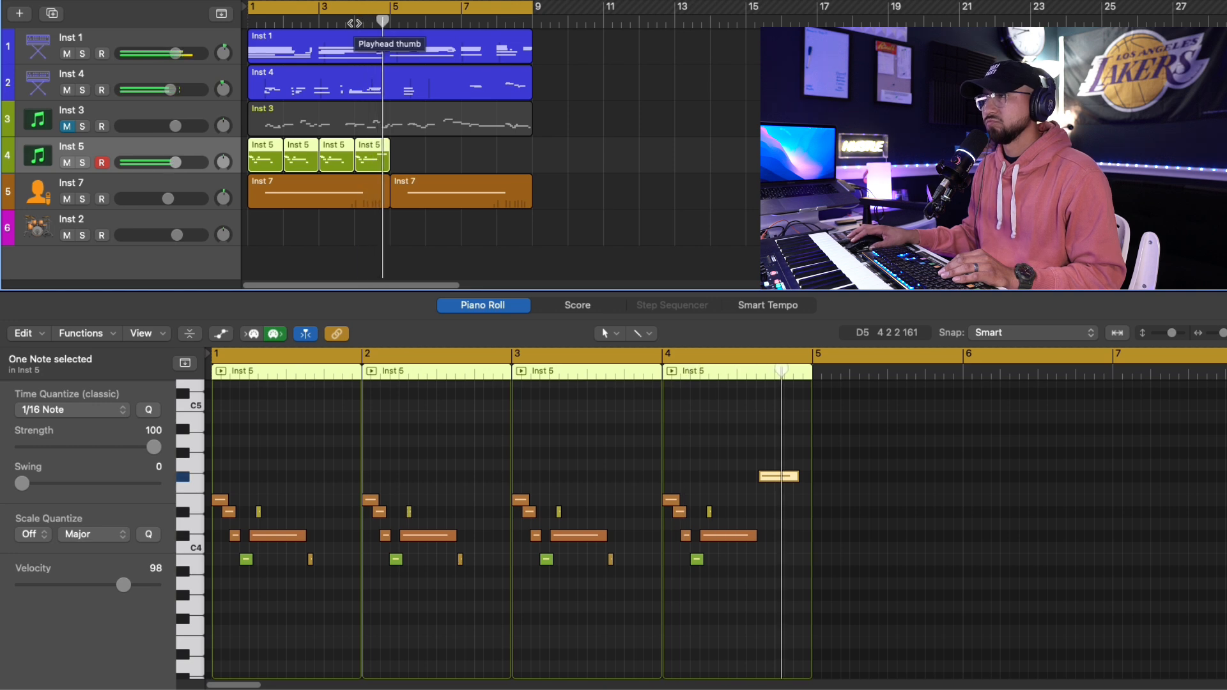
Raise bar 3's last note to F#4 and lengthen it, and move bar 4's last note to D#4
left_click(797, 480)
left_click_drag(610, 560, 611, 476)
left_click_drag(613, 476, 645, 476)
left_click_drag(773, 484, 775, 519)
key("space")
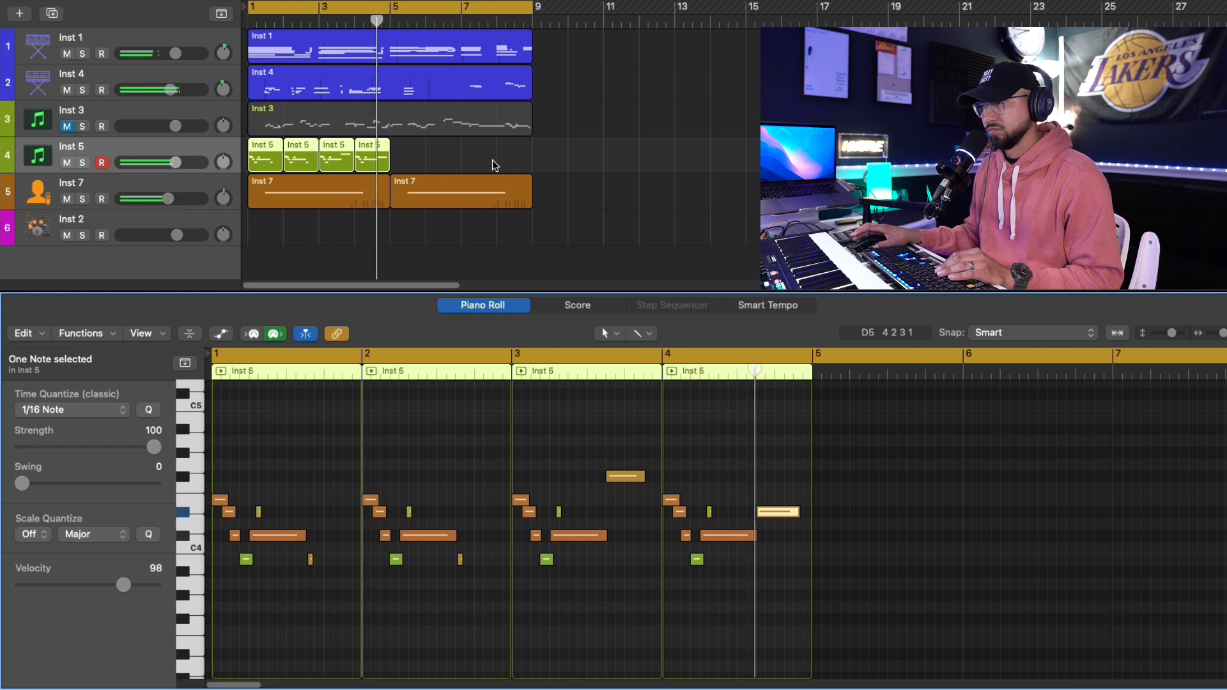
Repeat the four Inst 5 regions once so that they cover bars 5 to 8
key("space")
left_click_drag(494, 163, 274, 156)
key("super+r")
Rename the Inst 5 track as lead
left_click(138, 117)
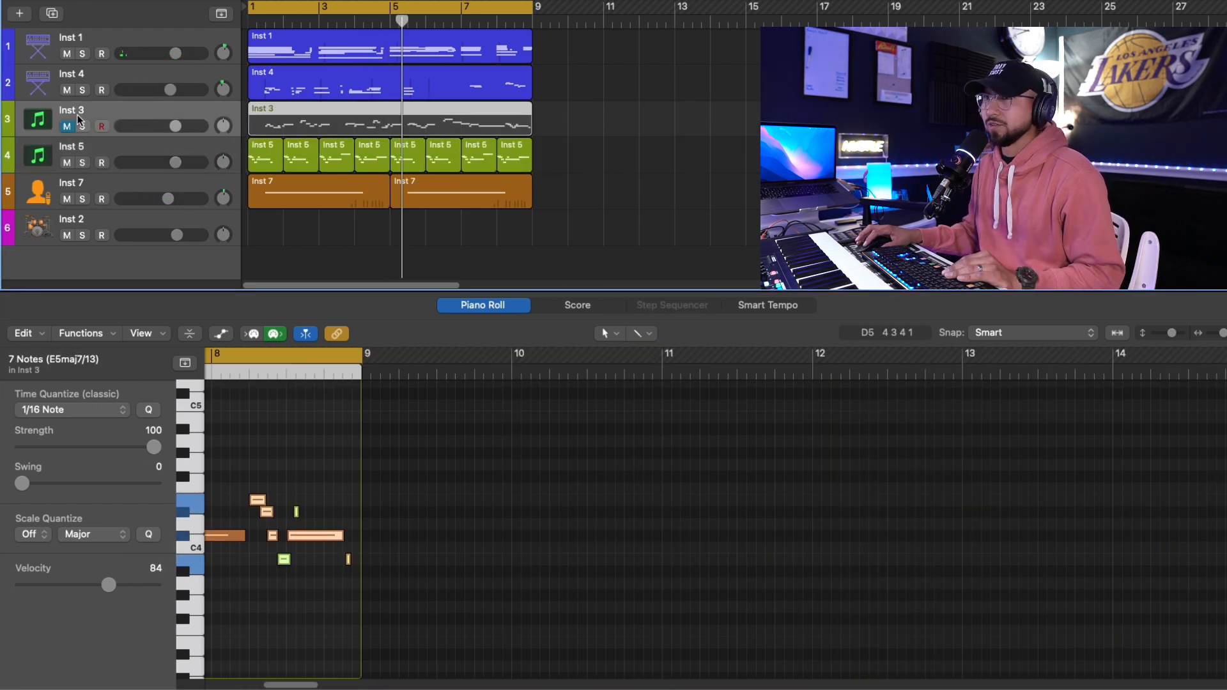
double_click(78, 145)
type("lead")
key("Return")
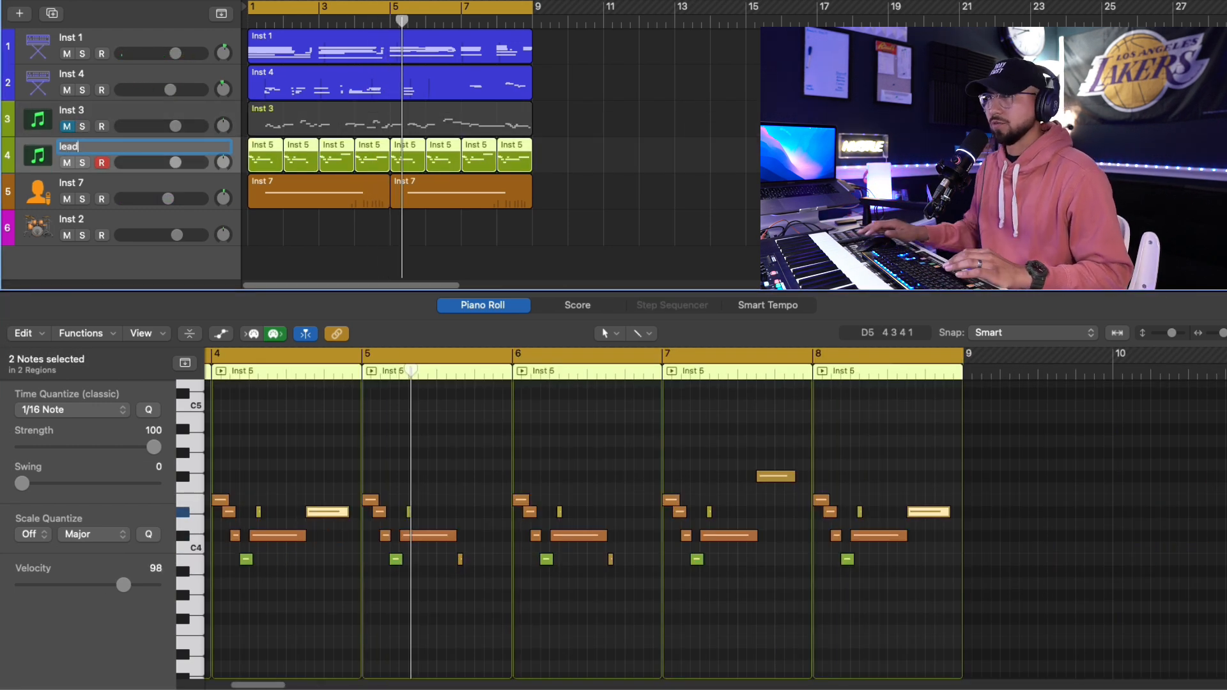
Enable the low-cut band in the lead track's Channel EQ and set its ValhallaVintageVerb mix to 7.3%
key("i")
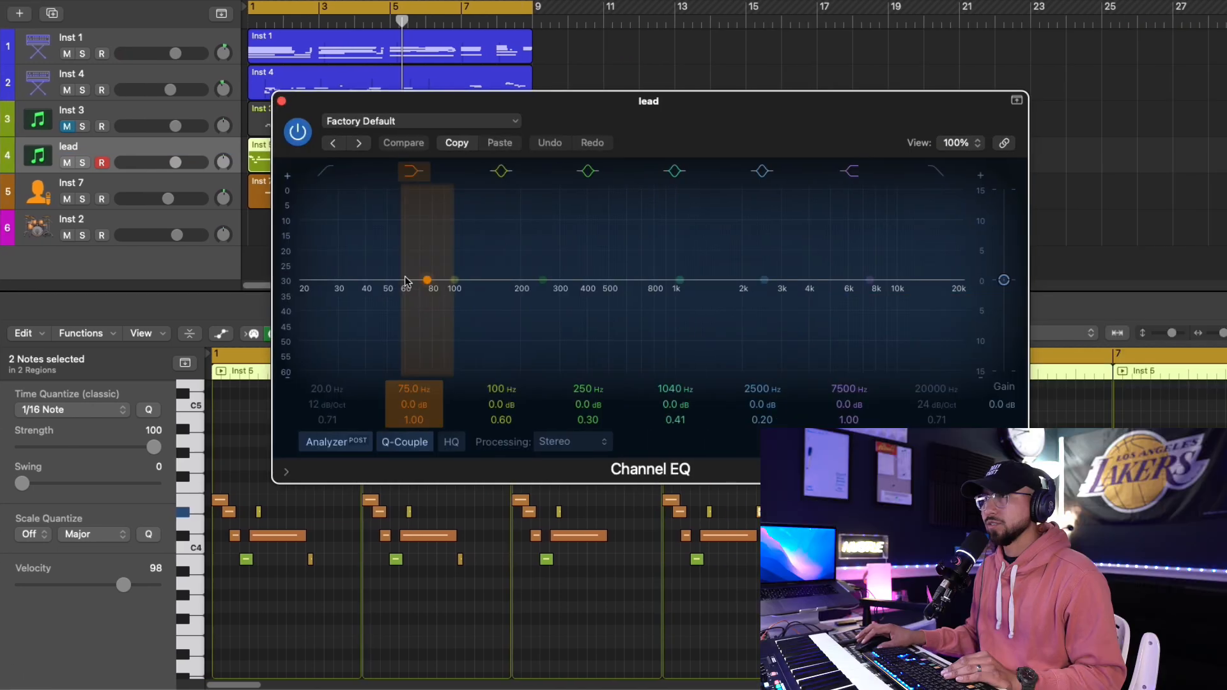
key("space")
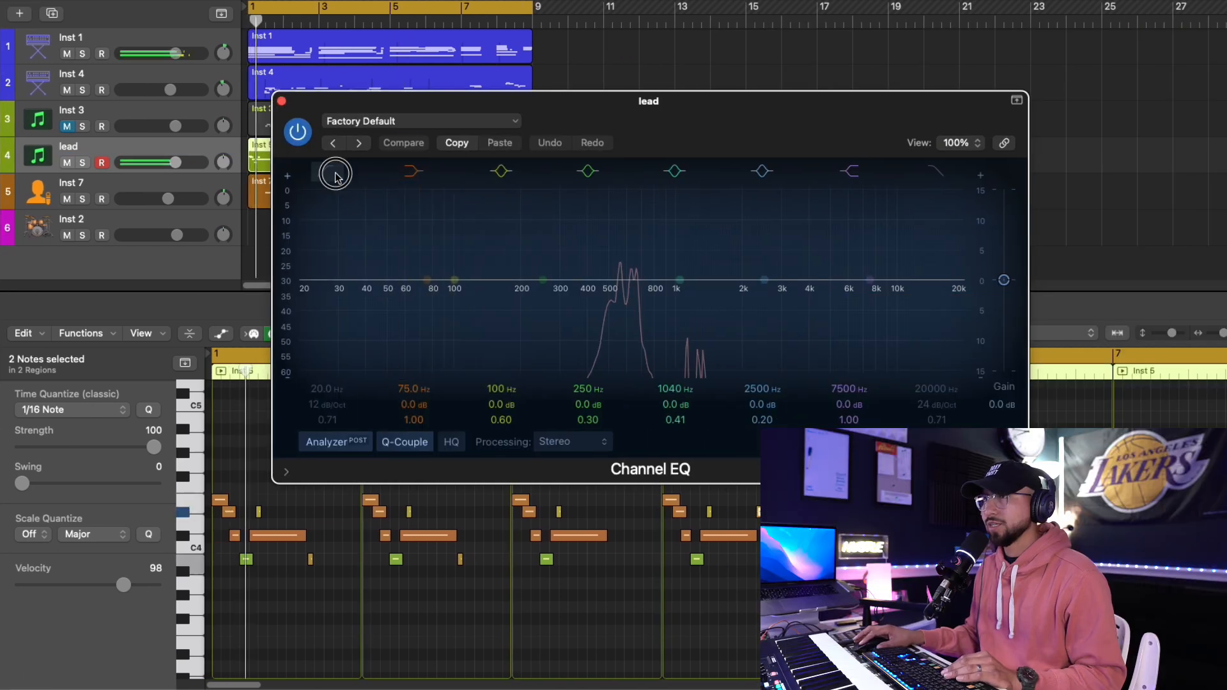
left_click(328, 171)
left_click(282, 101)
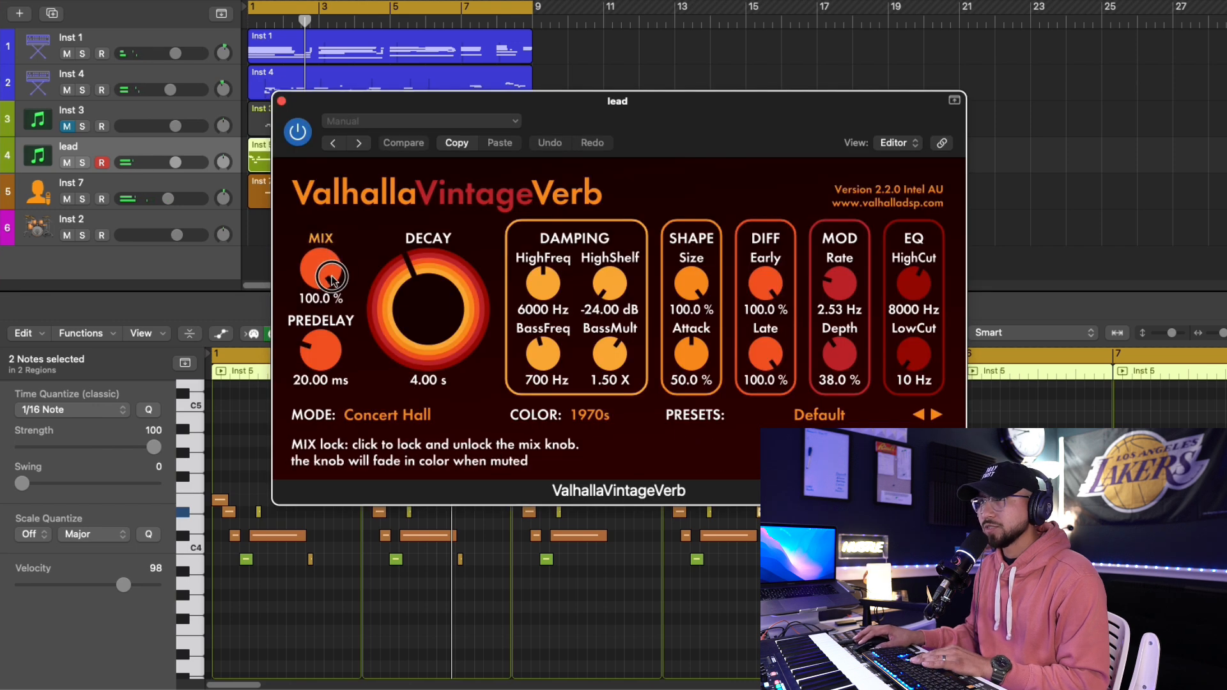
left_click_drag(321, 268, 338, 443)
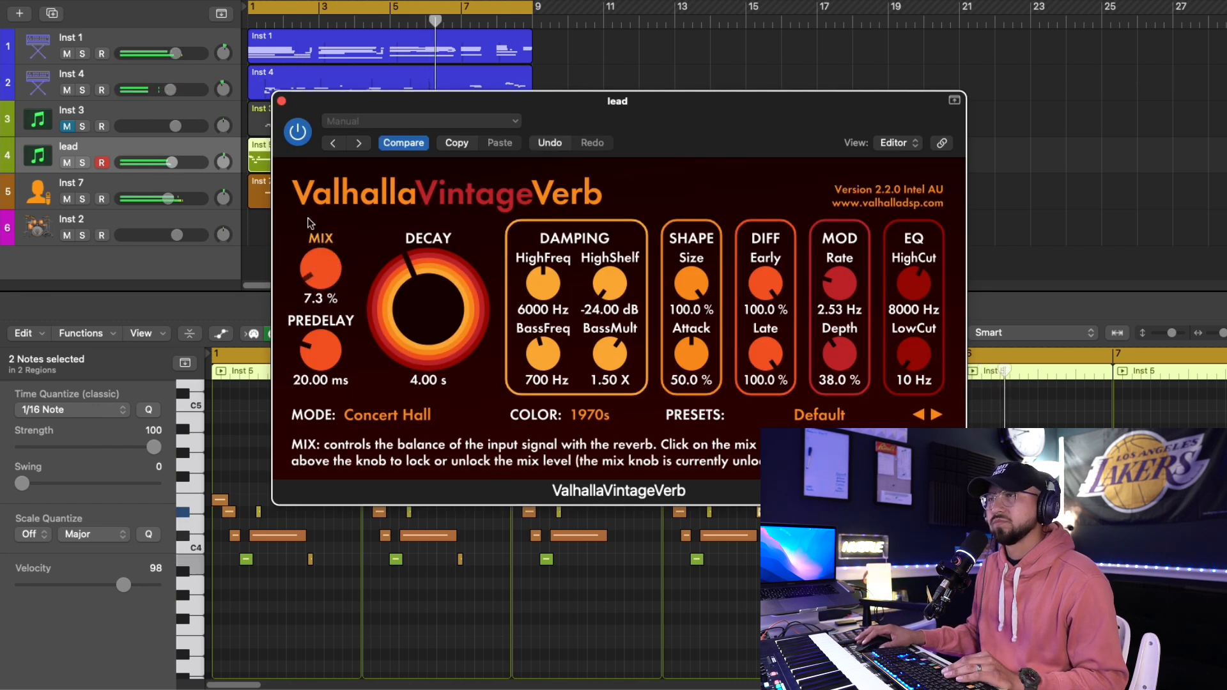
left_click(282, 101)
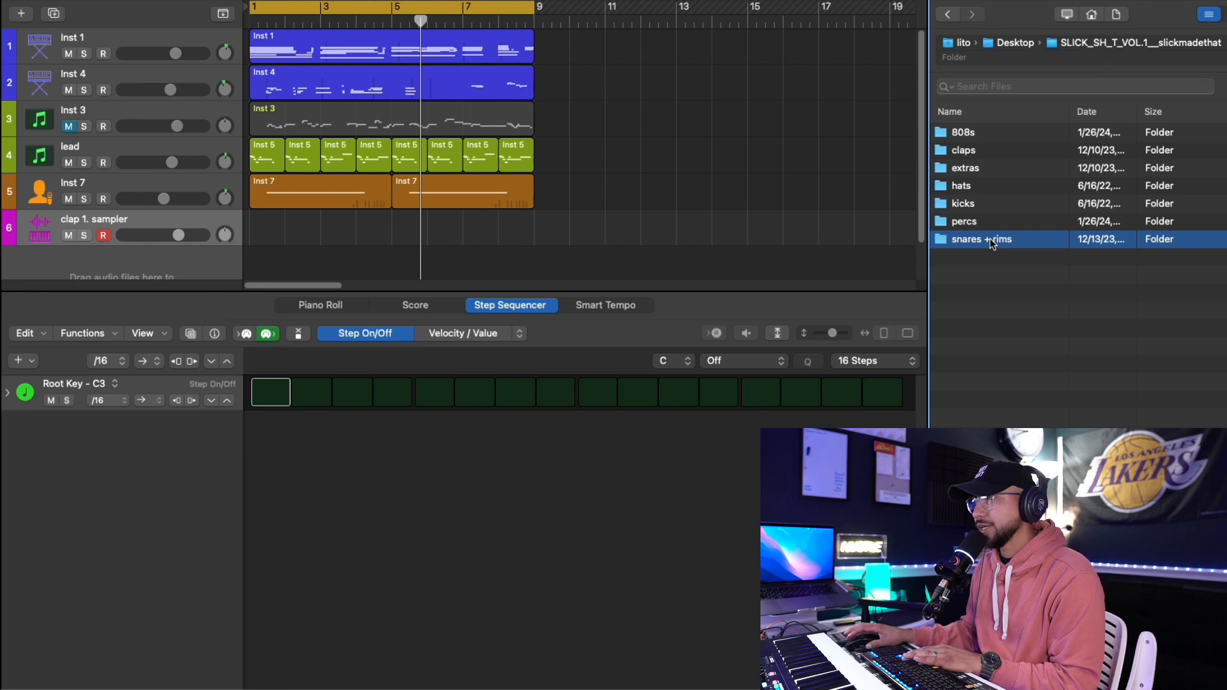
Browse the drum kit folders for a snare and load Snare [ Digital ].wav onto the clap 1. sampler track
double_click(990, 239)
left_click(993, 189)
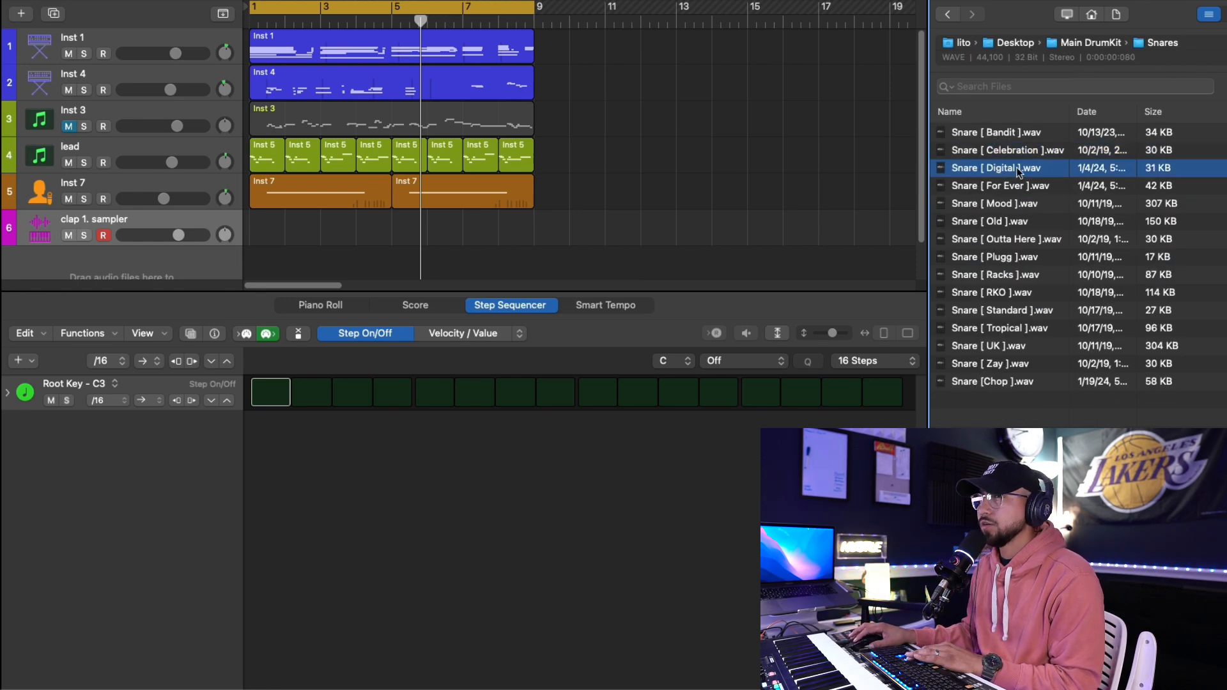
left_click_drag(996, 169, 124, 256)
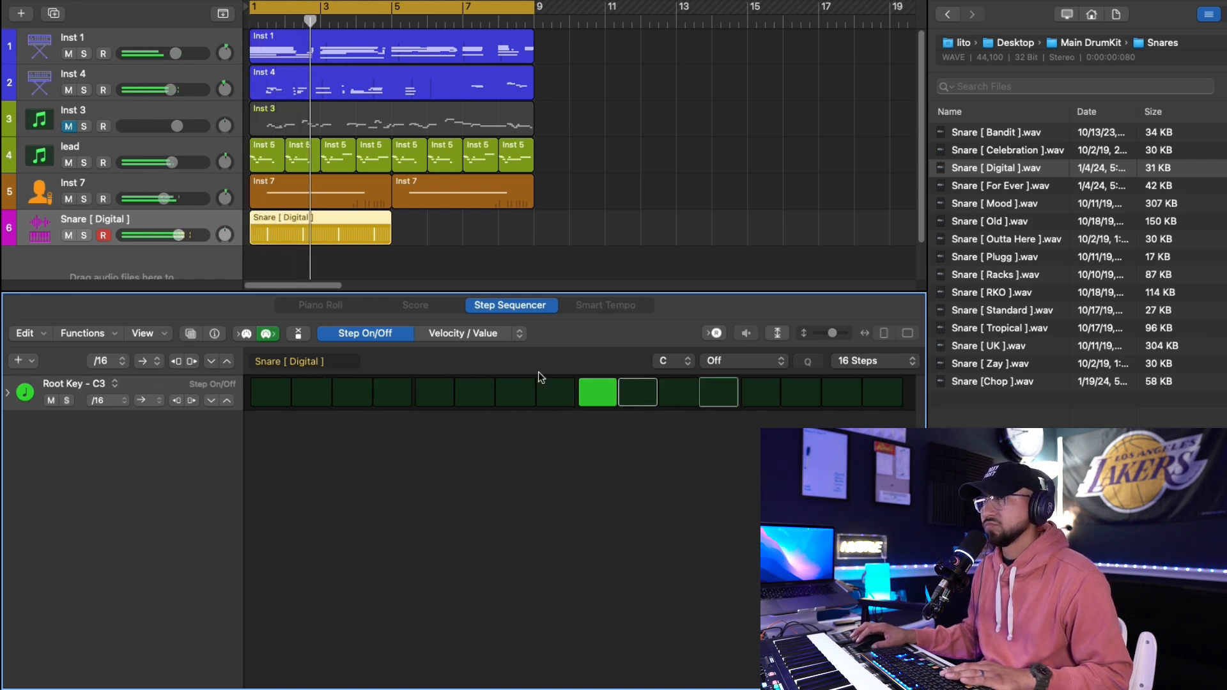
Repeat the Snare [ Digital ] region once to cover bars 5 to 8, and fine-tune the snare track's volume
left_click_drag(181, 235, 182, 235)
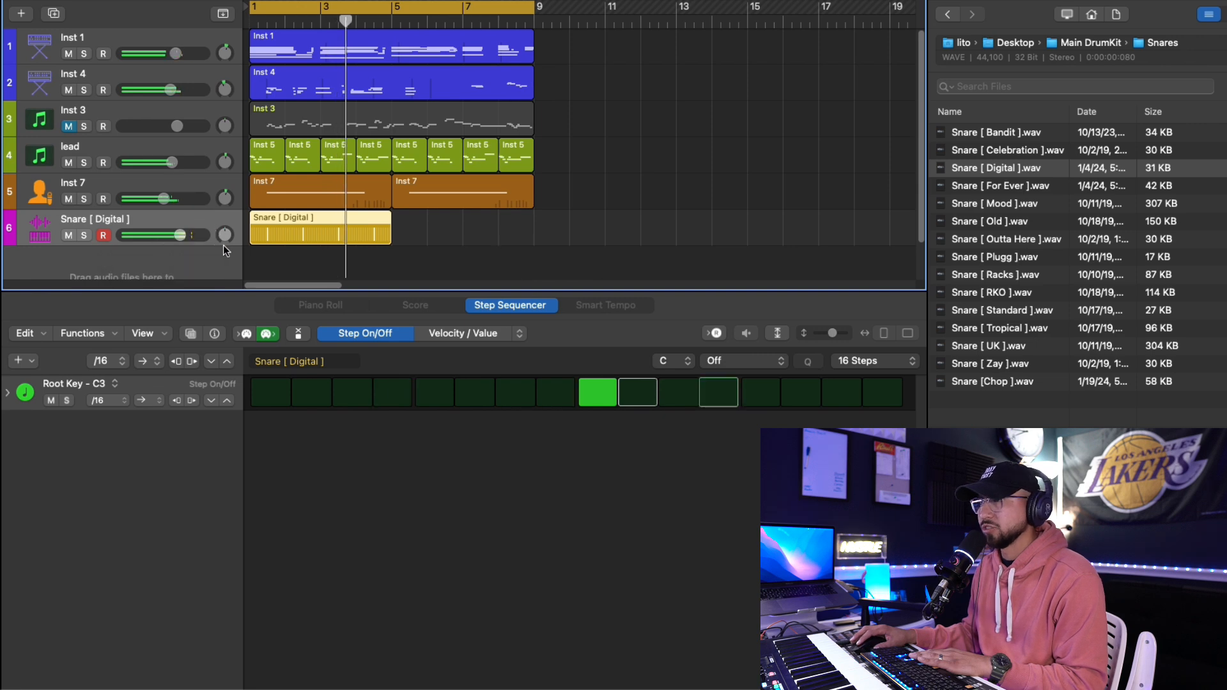
key("space")
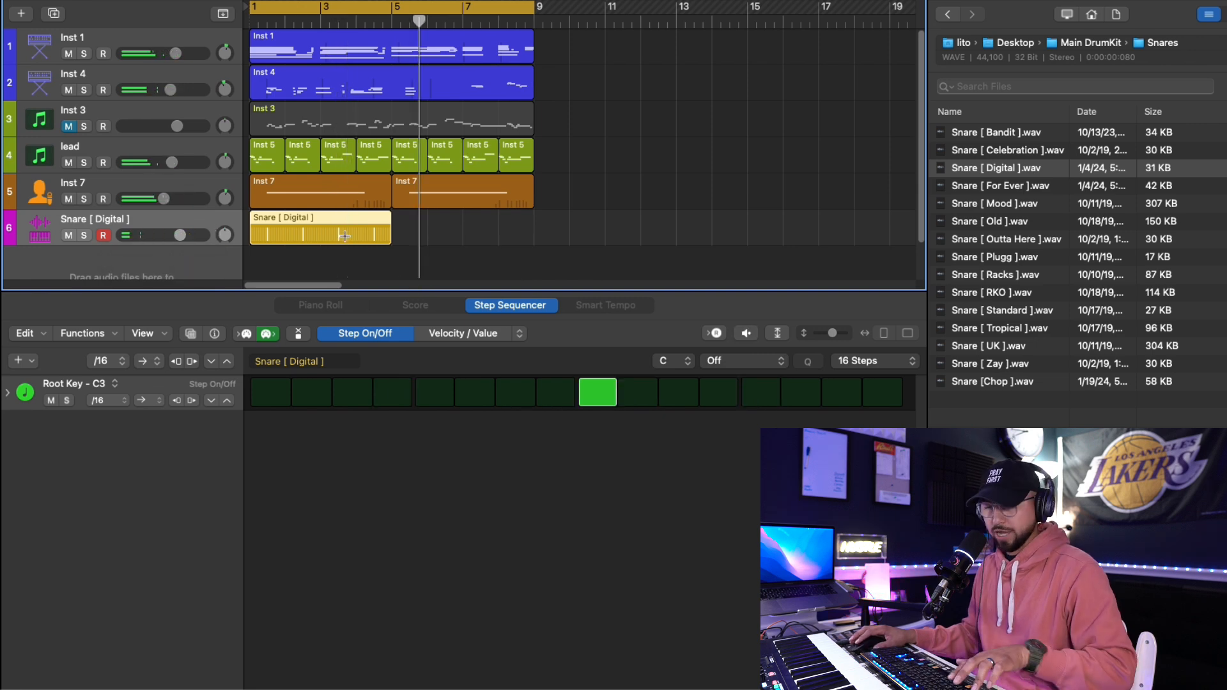
key("super+r")
key("space")
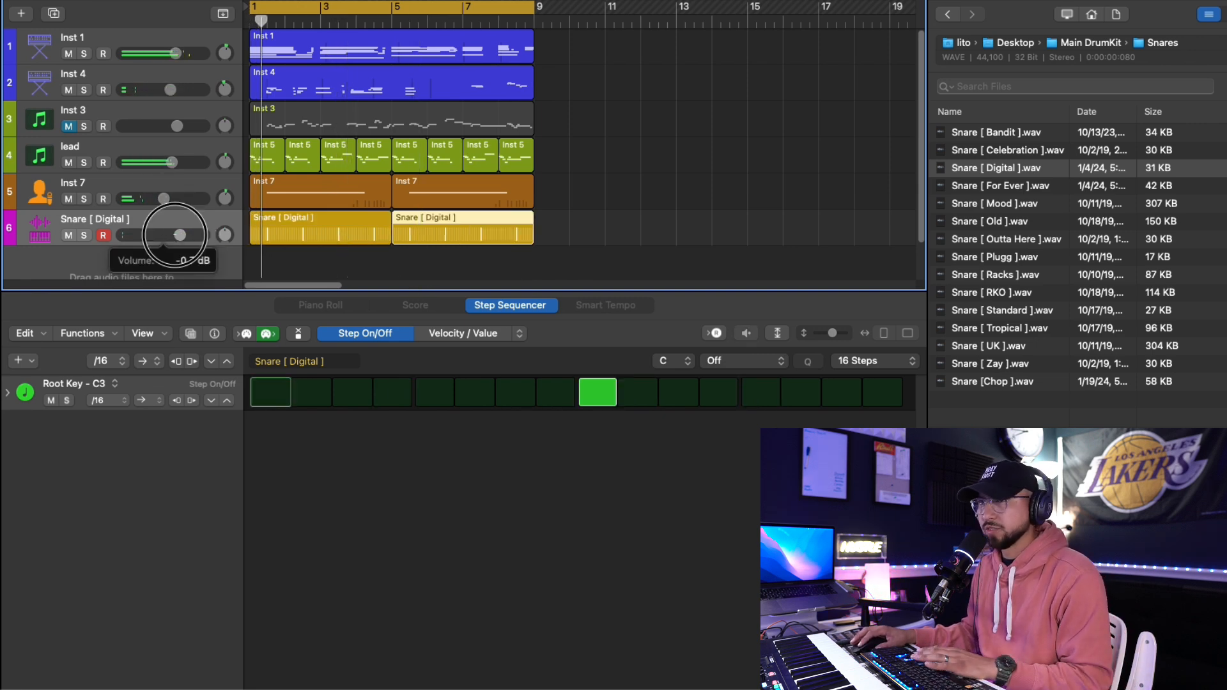
left_click(176, 224)
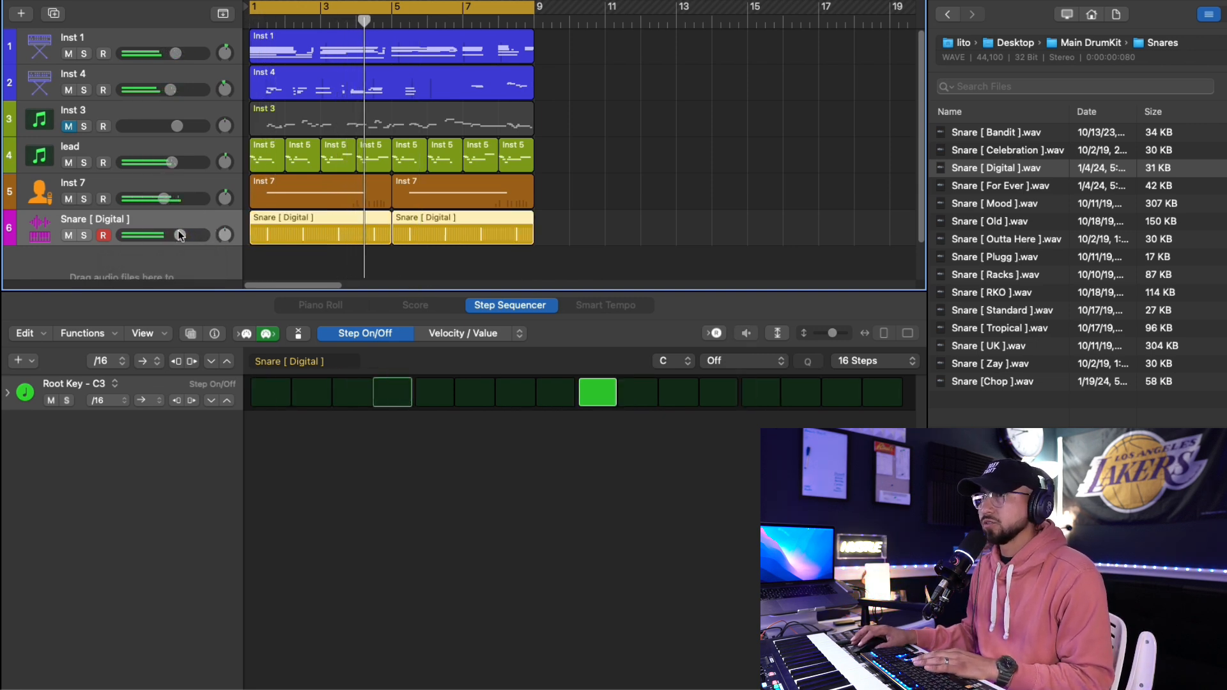
Boost the snare by 2.0 dB at 2480 Hz in its Channel EQ and adjust that band's Q
key("i")
left_click(49, 332)
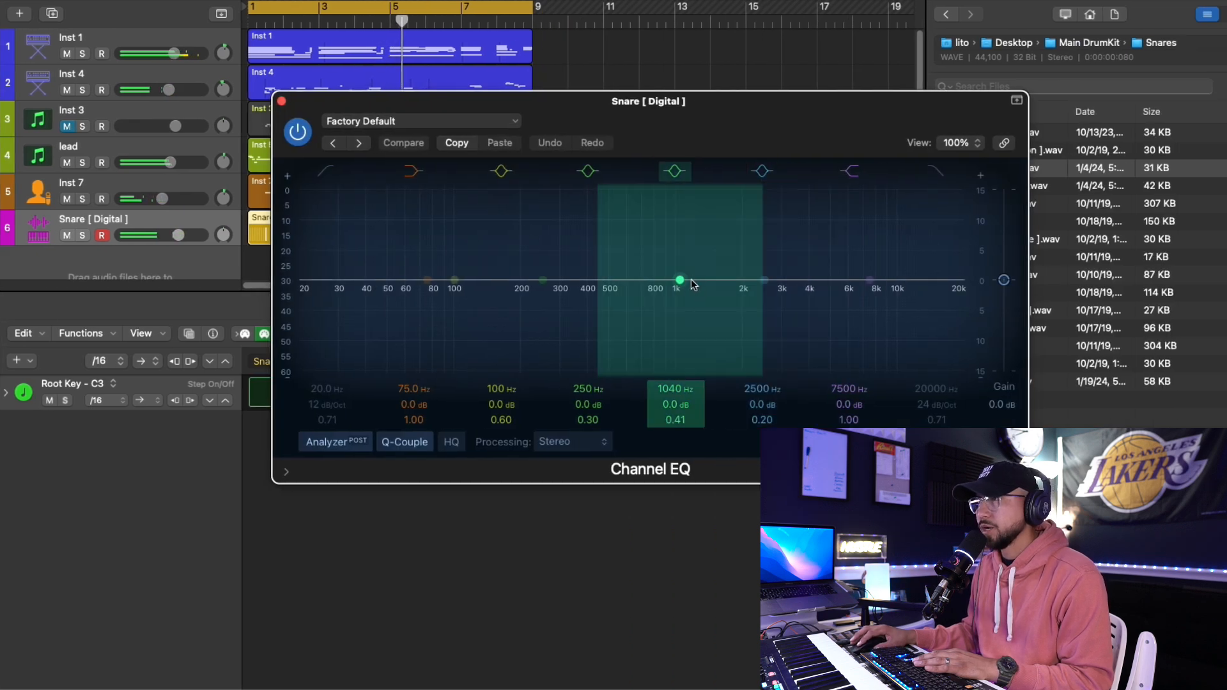
left_click_drag(765, 280, 763, 267)
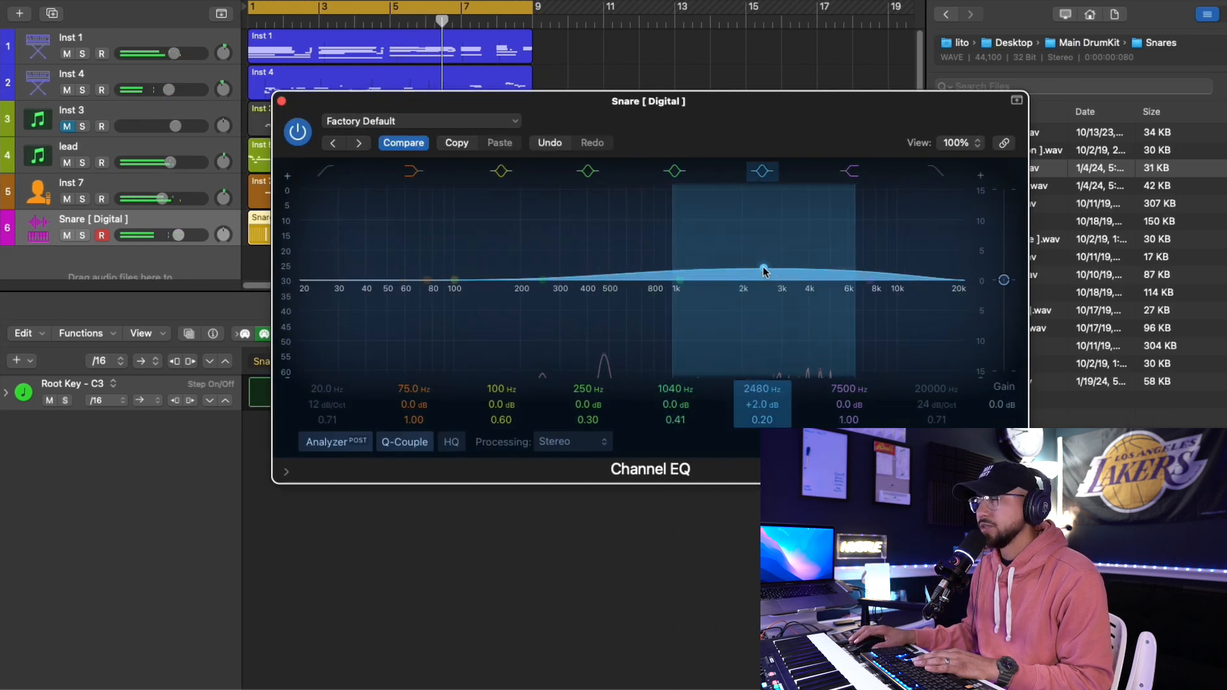
left_click_drag(763, 420, 762, 403)
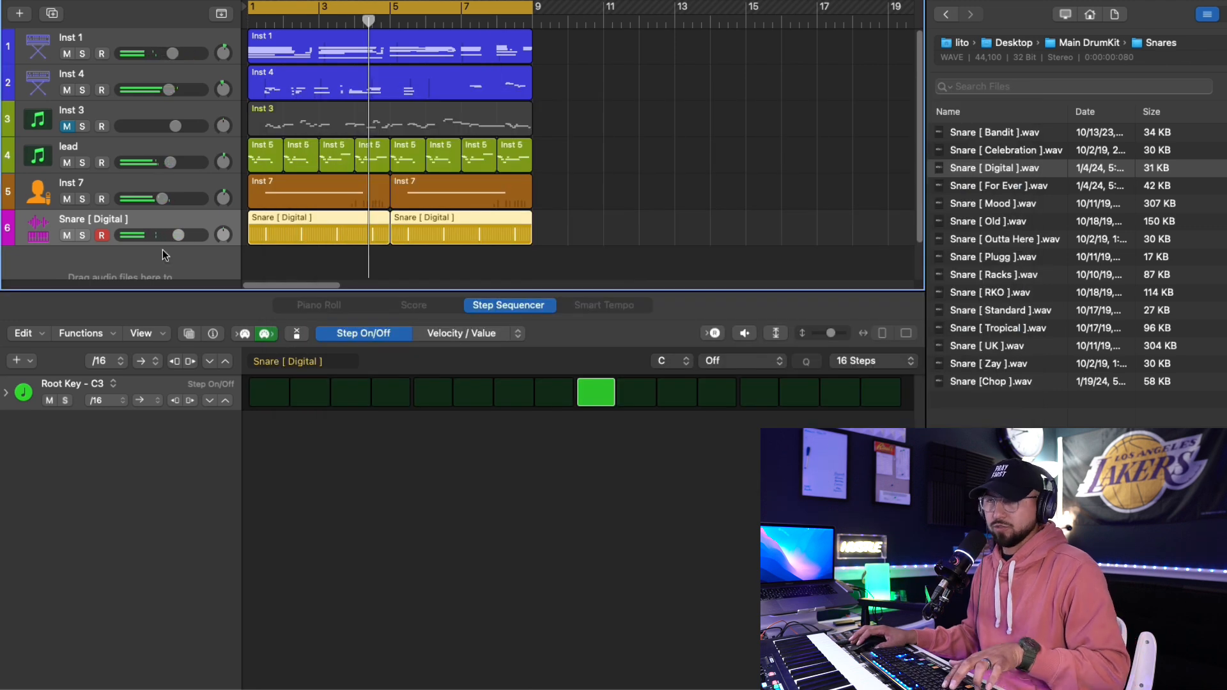
Duplicate the snare sampler track and assign the copy a blue track color
double_click(162, 250)
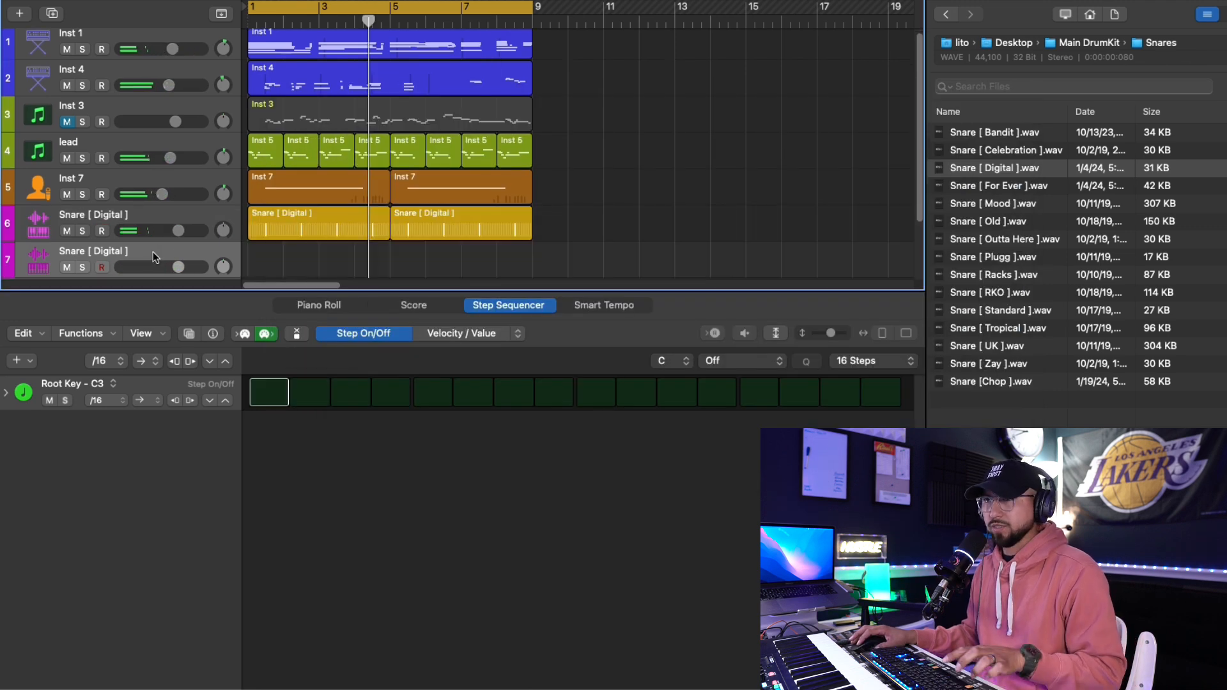
right_click(136, 251)
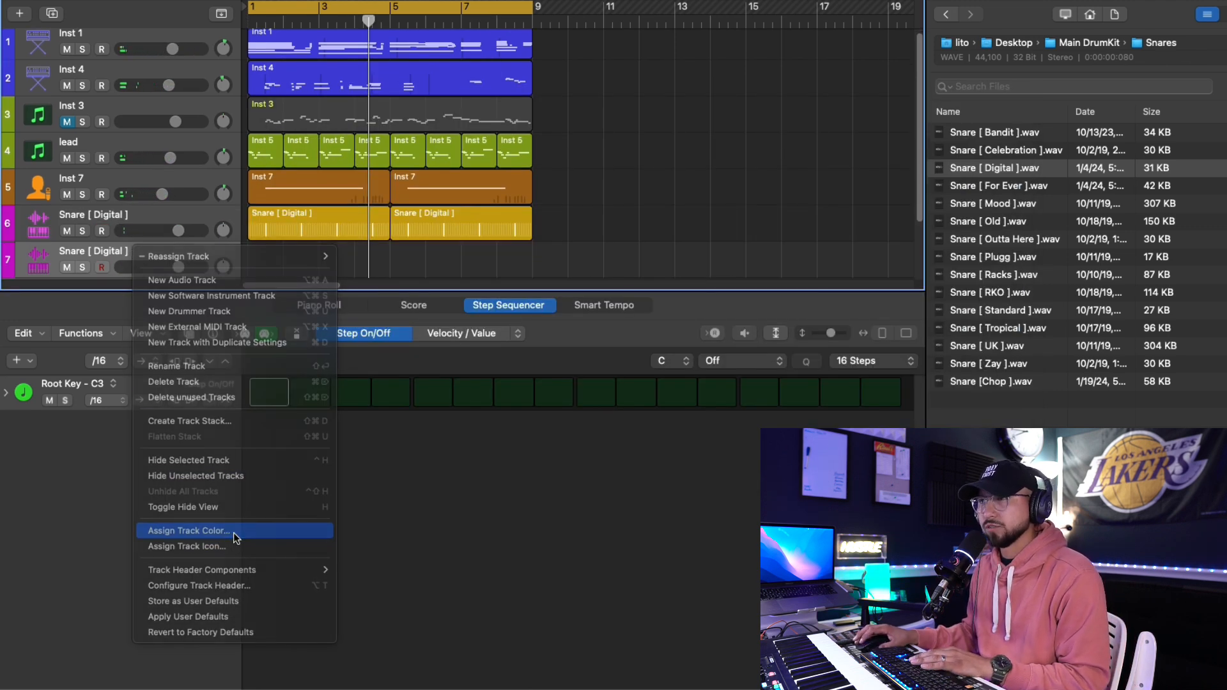
left_click(234, 531)
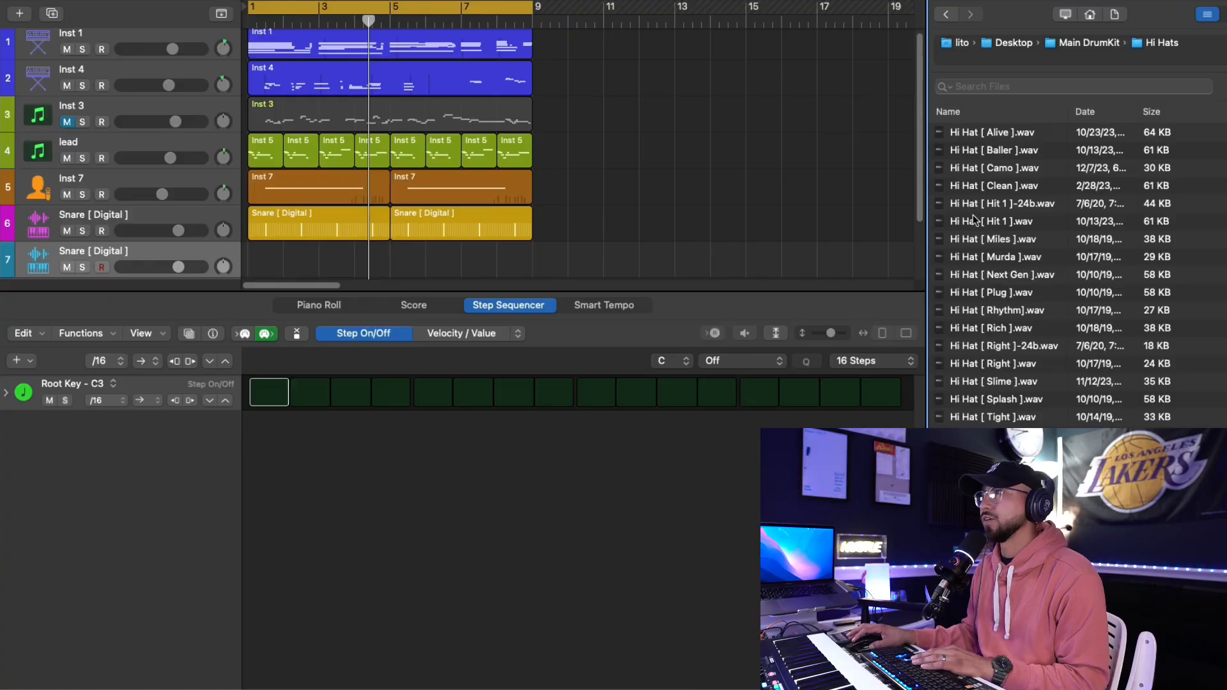
Audition hi-hat samples and load Hi Hat [ Hit 1 ].wav onto the new track as Quick Sampler (Original)
left_click(991, 240)
left_click(991, 221)
left_click_drag(991, 221, 146, 244)
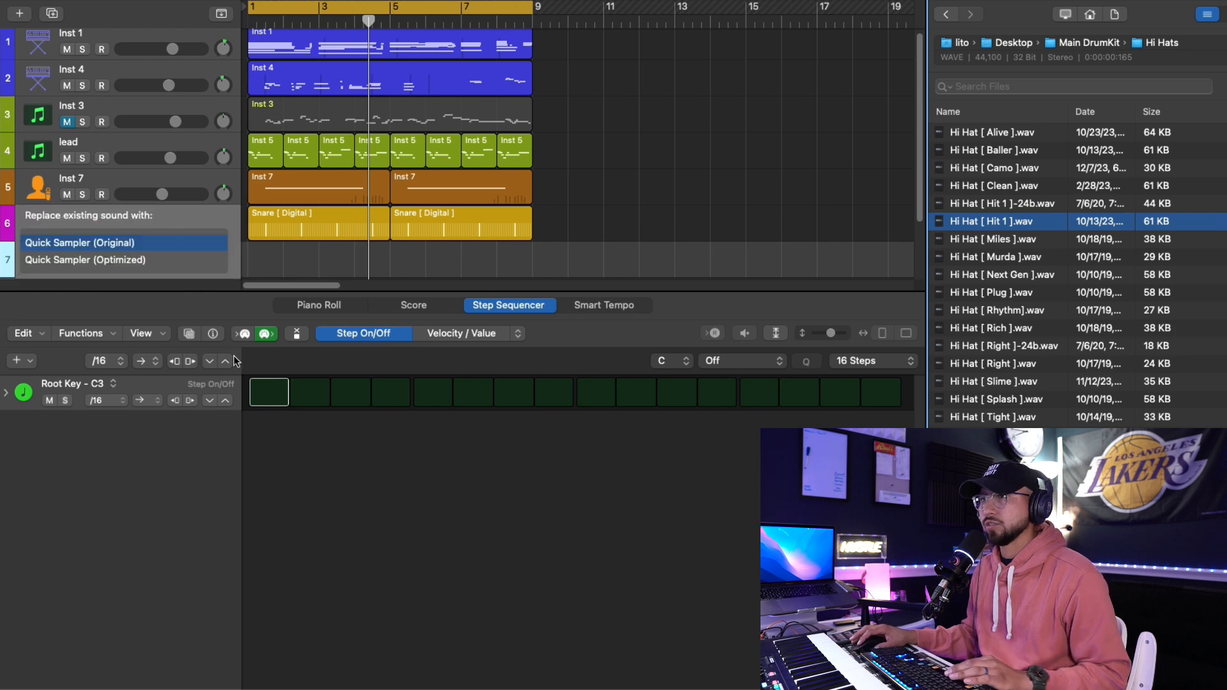
key("super+w")
Program hi-hat hits on every odd step of the 16-step pattern and play it back
left_click(269, 392)
left_click(350, 393)
left_click(434, 393)
left_click(514, 393)
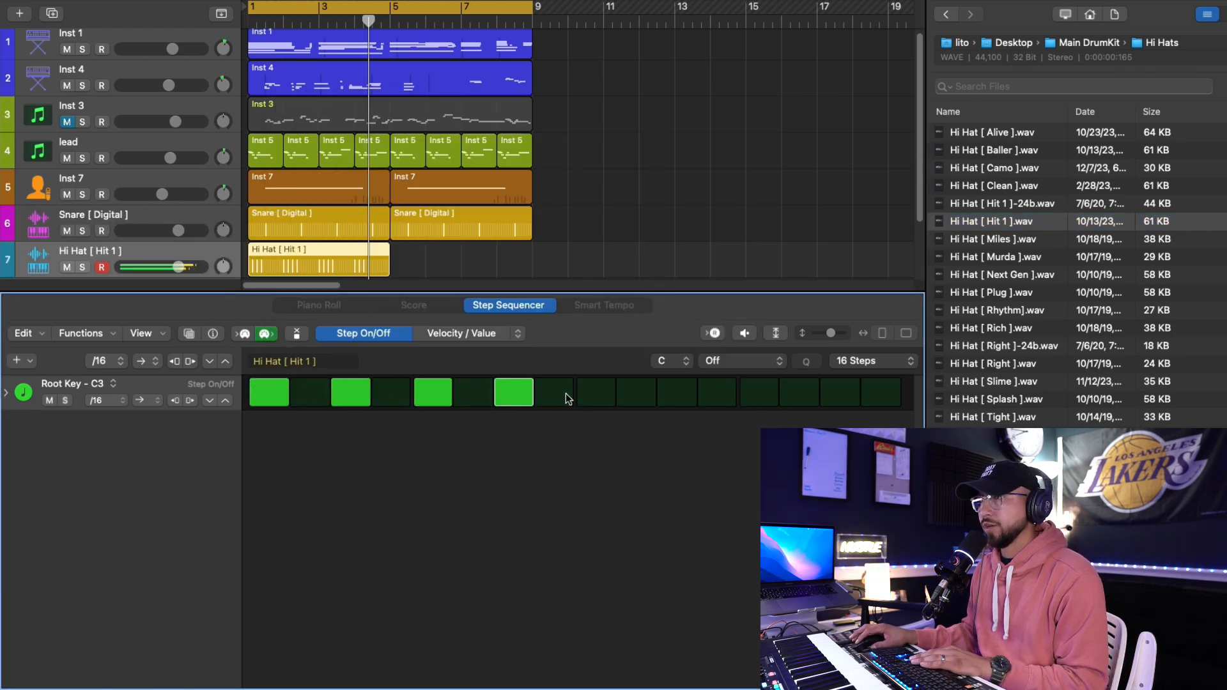
left_click(761, 393)
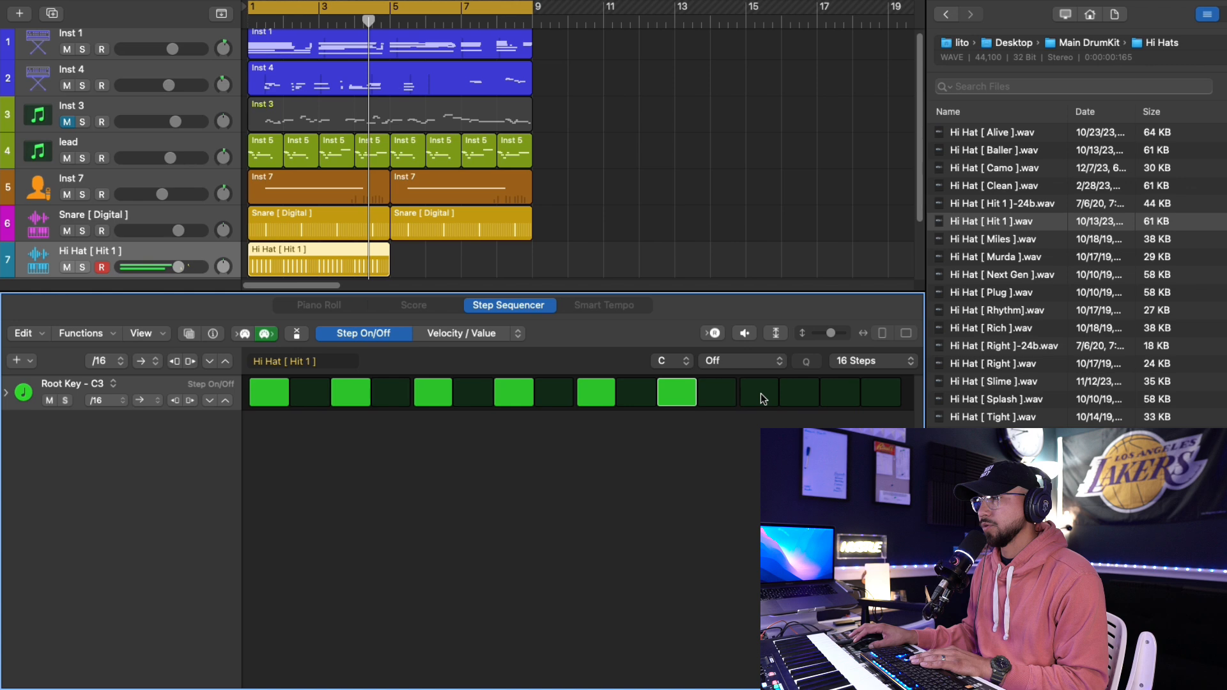
left_click(835, 397)
key("space")
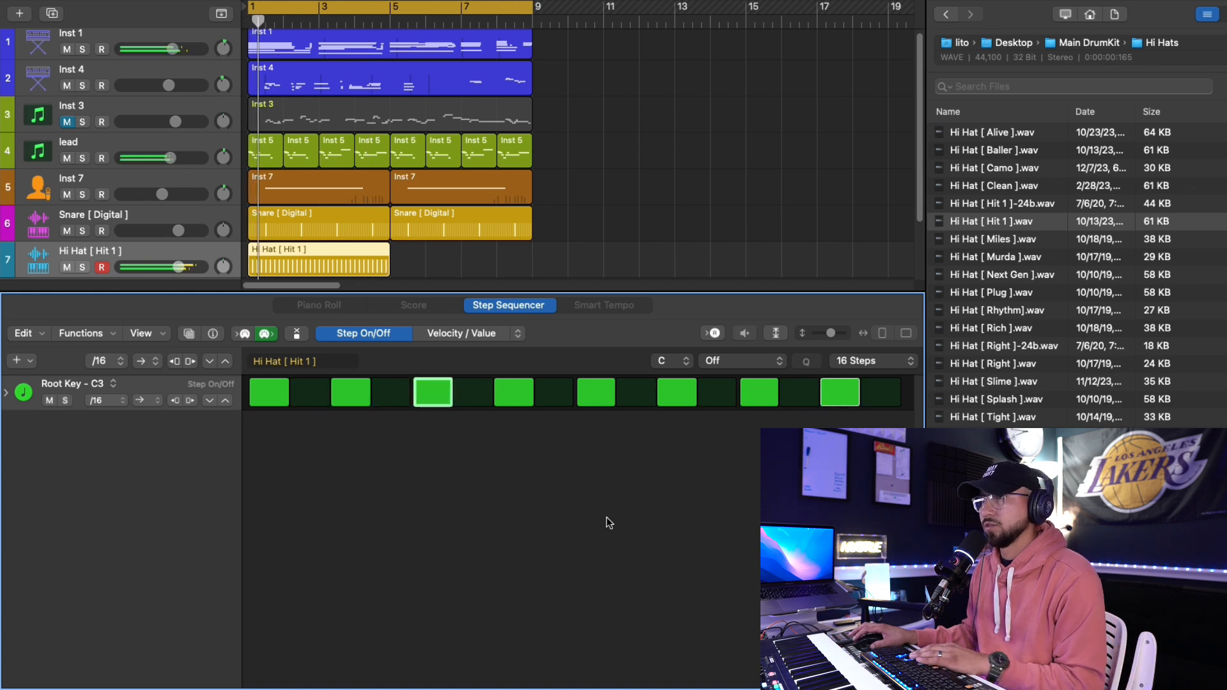
Thin out the hi-hat pattern to hits on steps 1, 5, 9 and 13 only
left_click(350, 393)
left_click(515, 395)
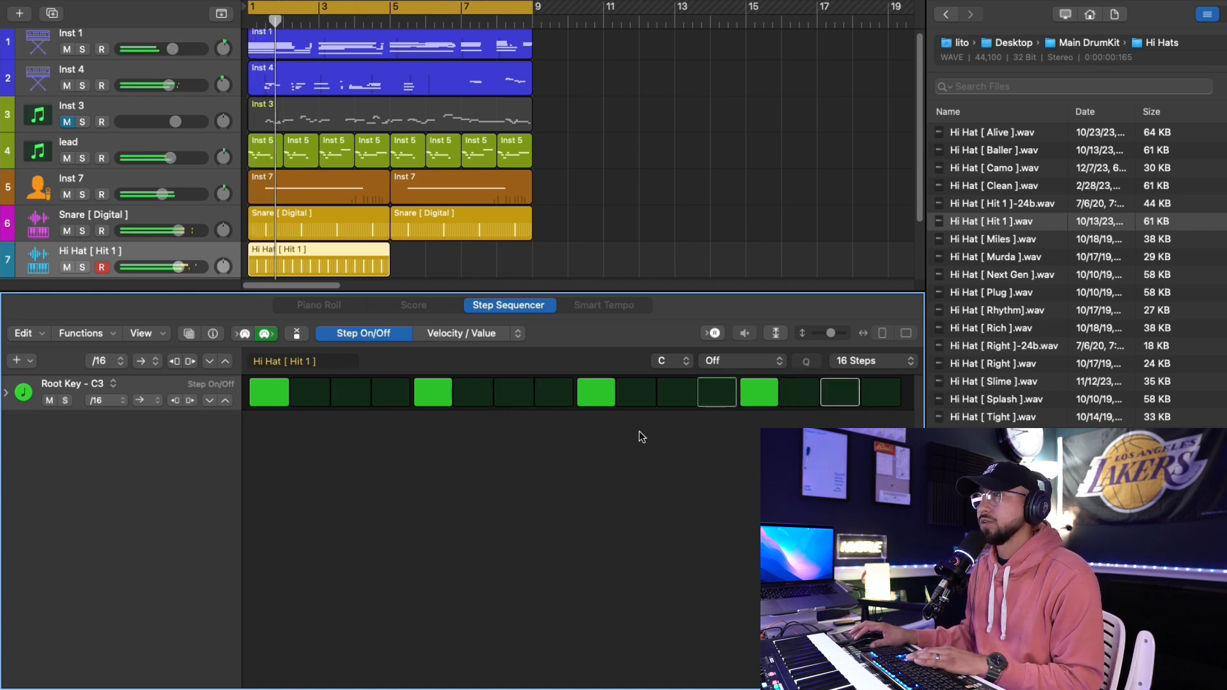
key("space")
Audition other hi-hat samples and replace the track's sound with Hi Hat [ Baller ].wav in Quick Sampler
left_click(1018, 240)
left_click(1018, 294)
left_click(1018, 313)
left_click(1006, 134)
left_click_drag(1005, 152, 164, 262)
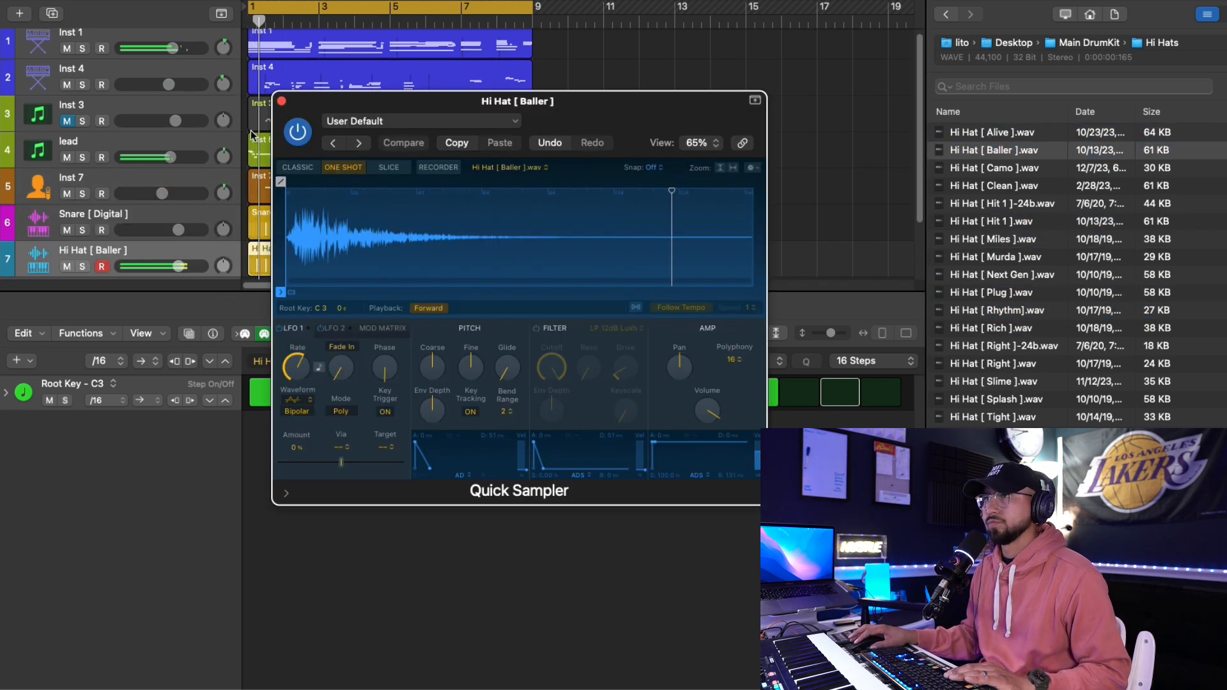
left_click(281, 103)
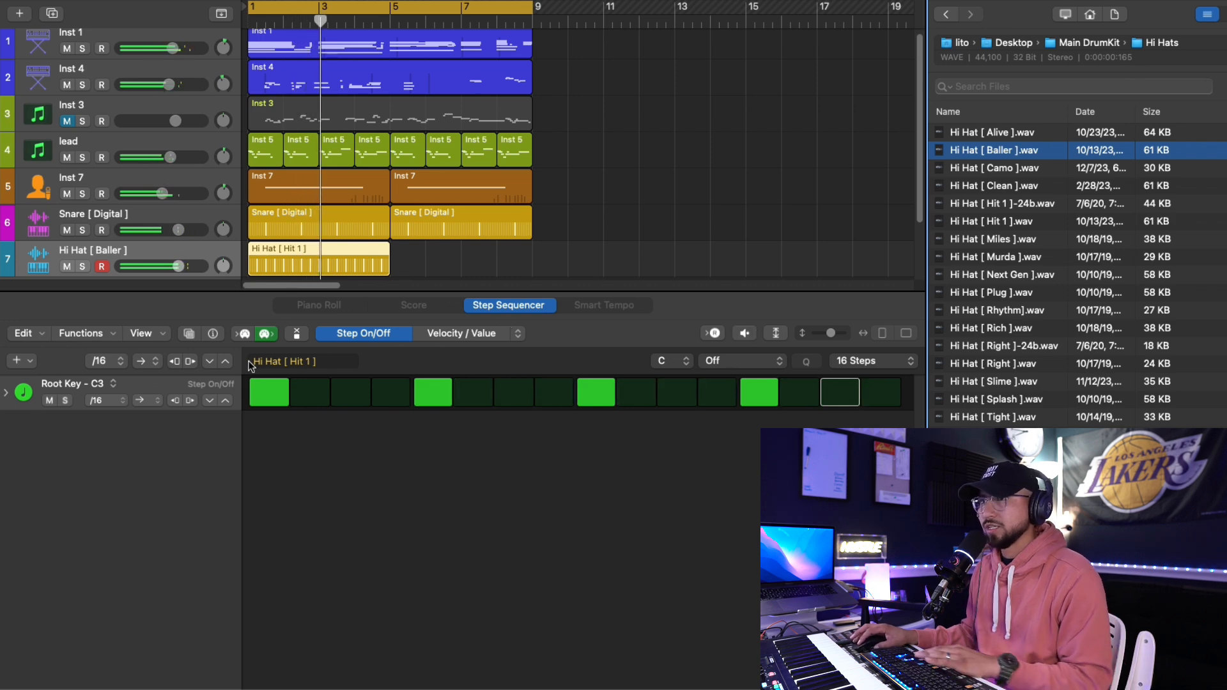
Delete the hi-hat pattern region and record a live hi-hat part over bars 1 to 4 in the Piano Roll
left_click(111, 384)
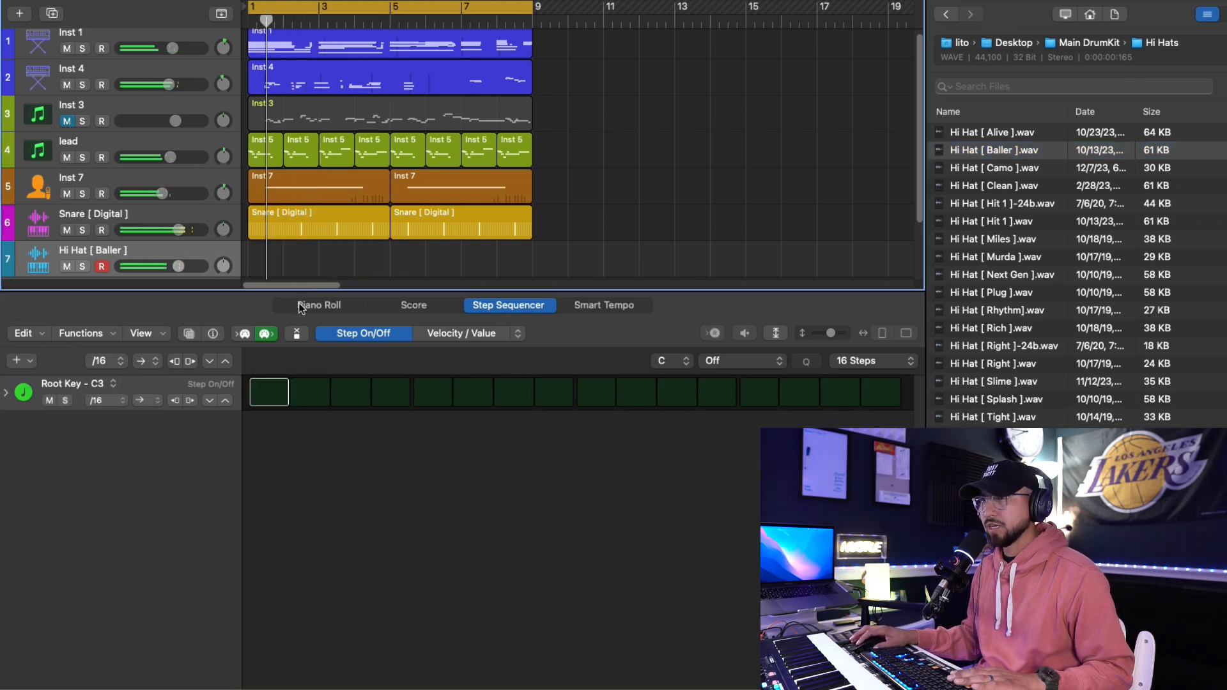
left_click(302, 306)
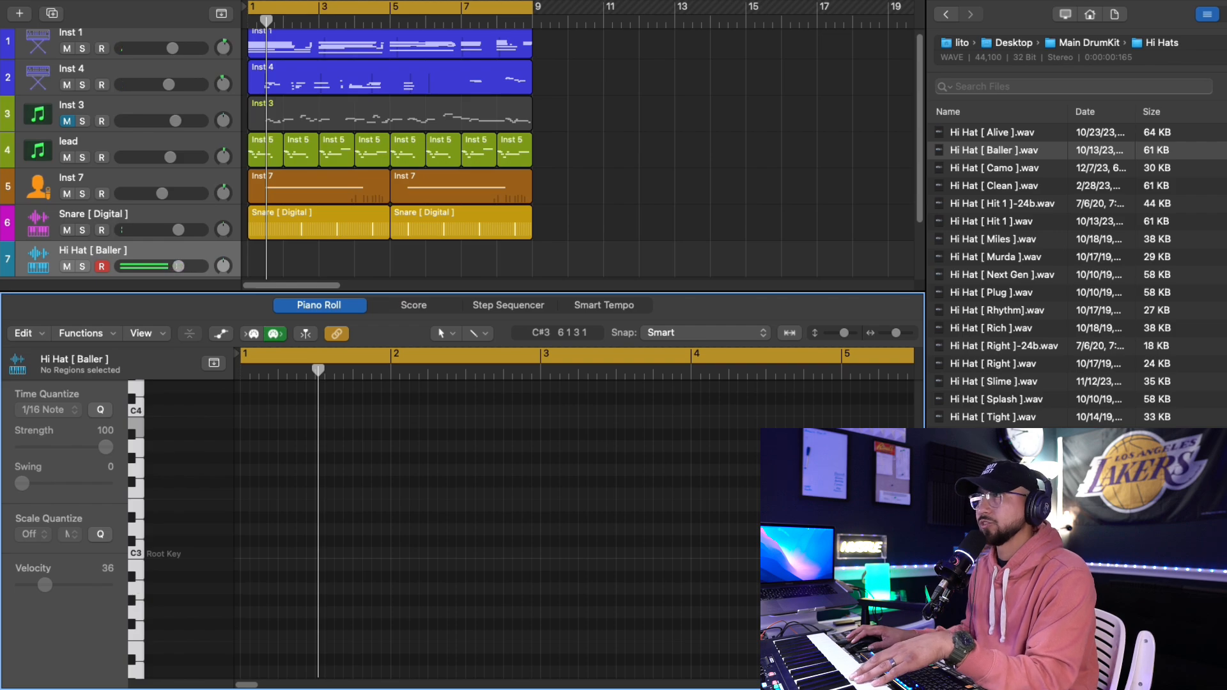
key("f")
key("r")
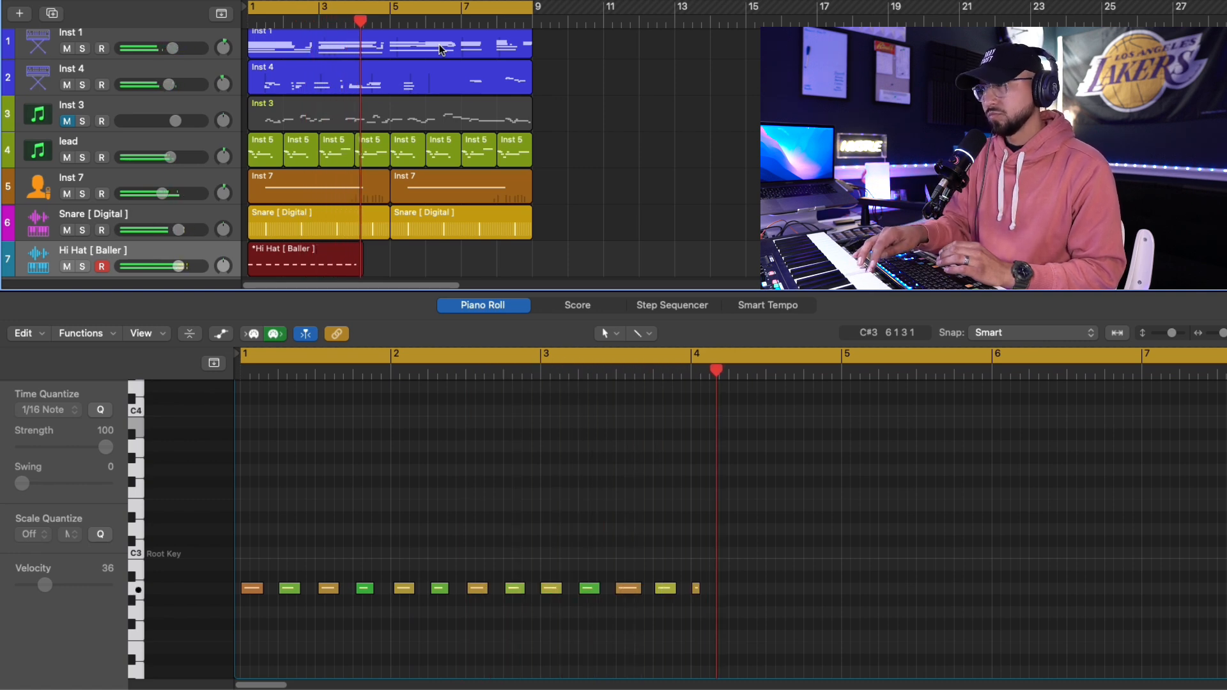
key("space")
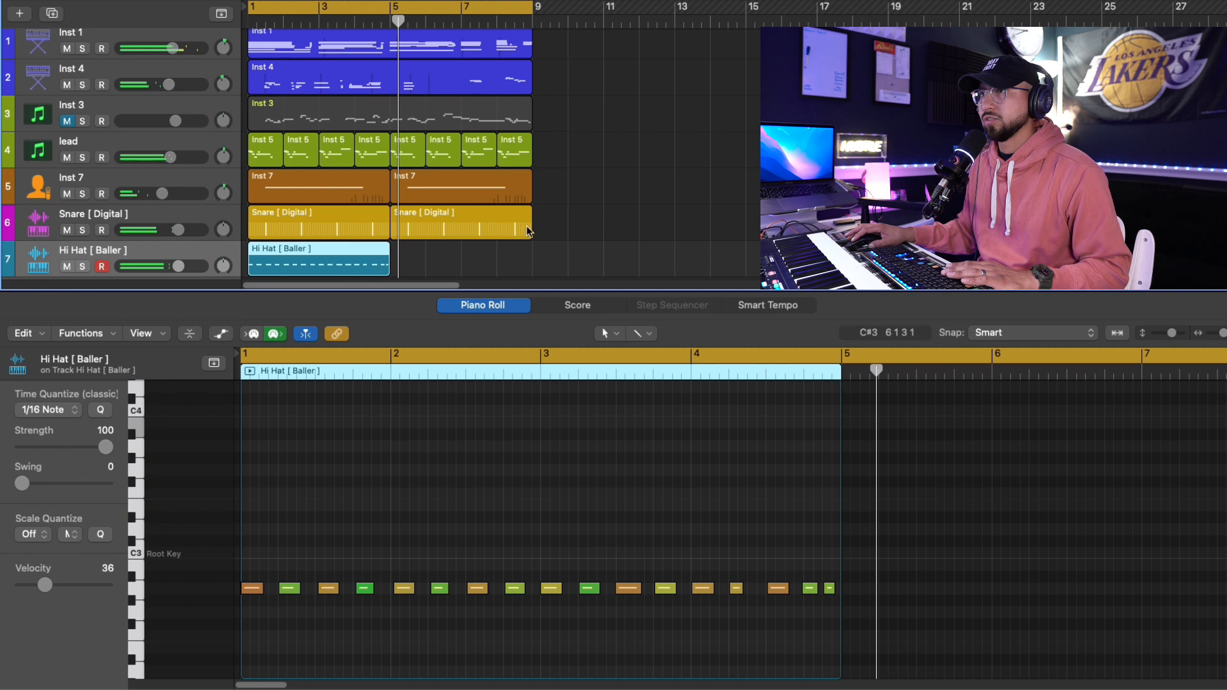
Quantize all the recorded hi-hat notes to 1/16 and review their velocities
key("super+a")
left_click(221, 333)
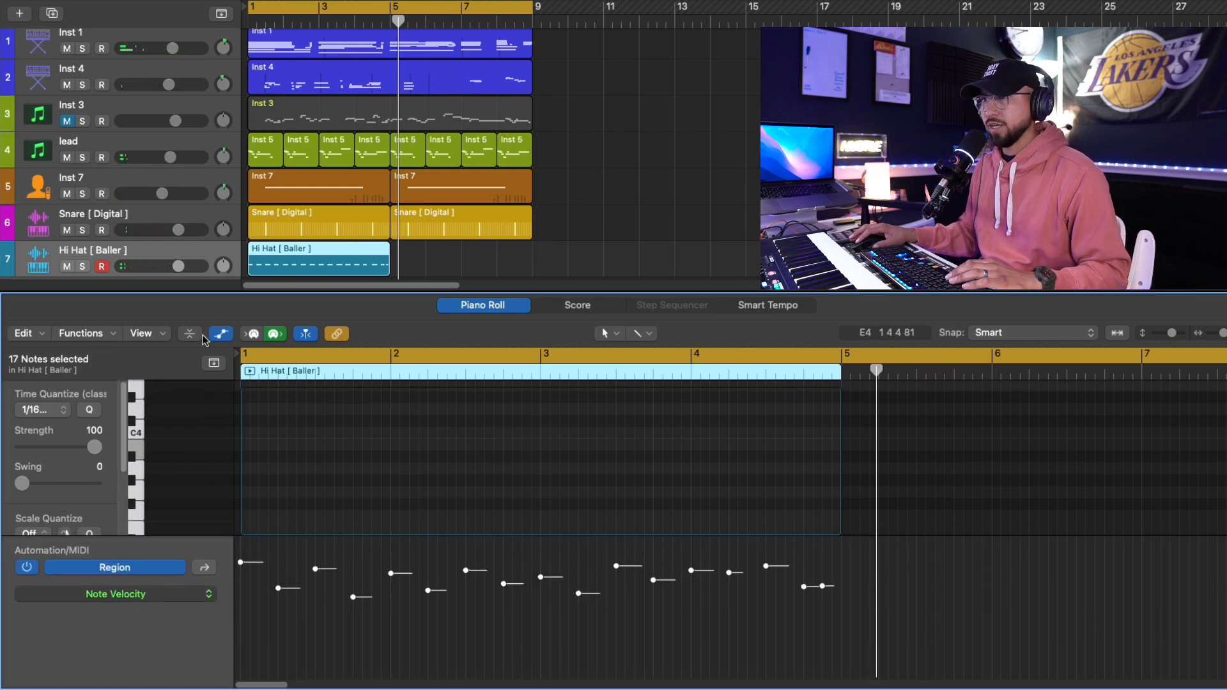
left_click(222, 333)
key("space")
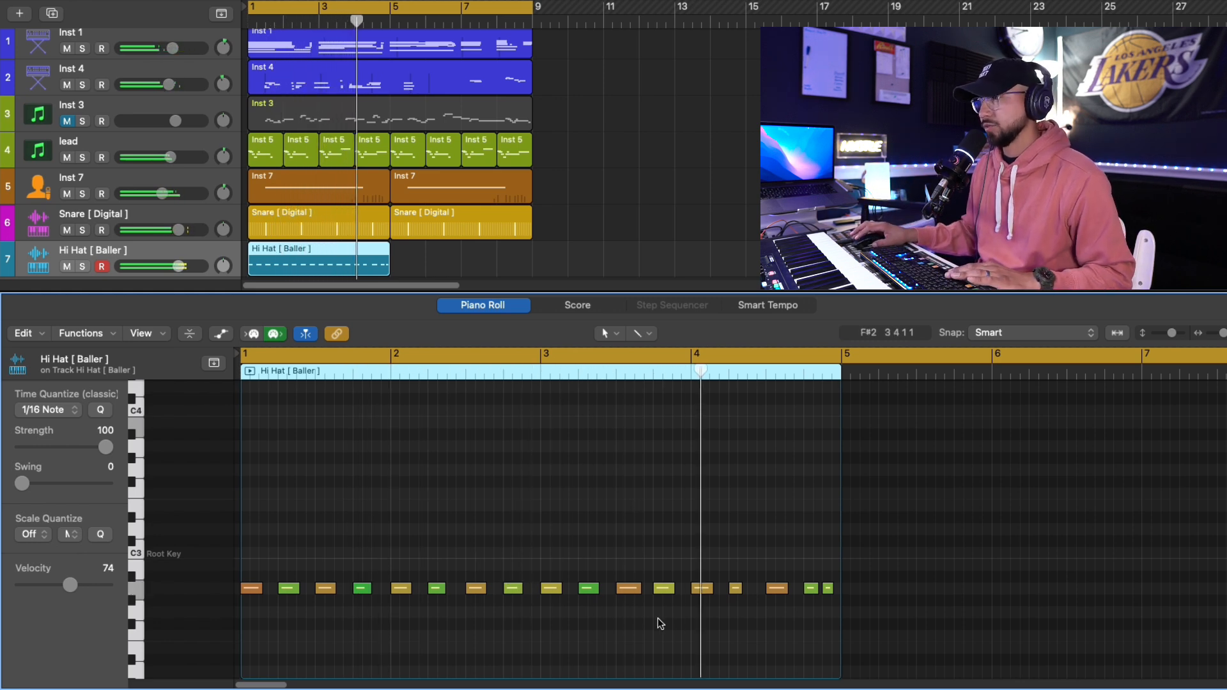
Repeat the recorded hi-hat region to cover bars 5 to 8, and lower the band near 2460 Hz in its Channel EQ
key("super+r")
scroll(572, 247, "down", 2)
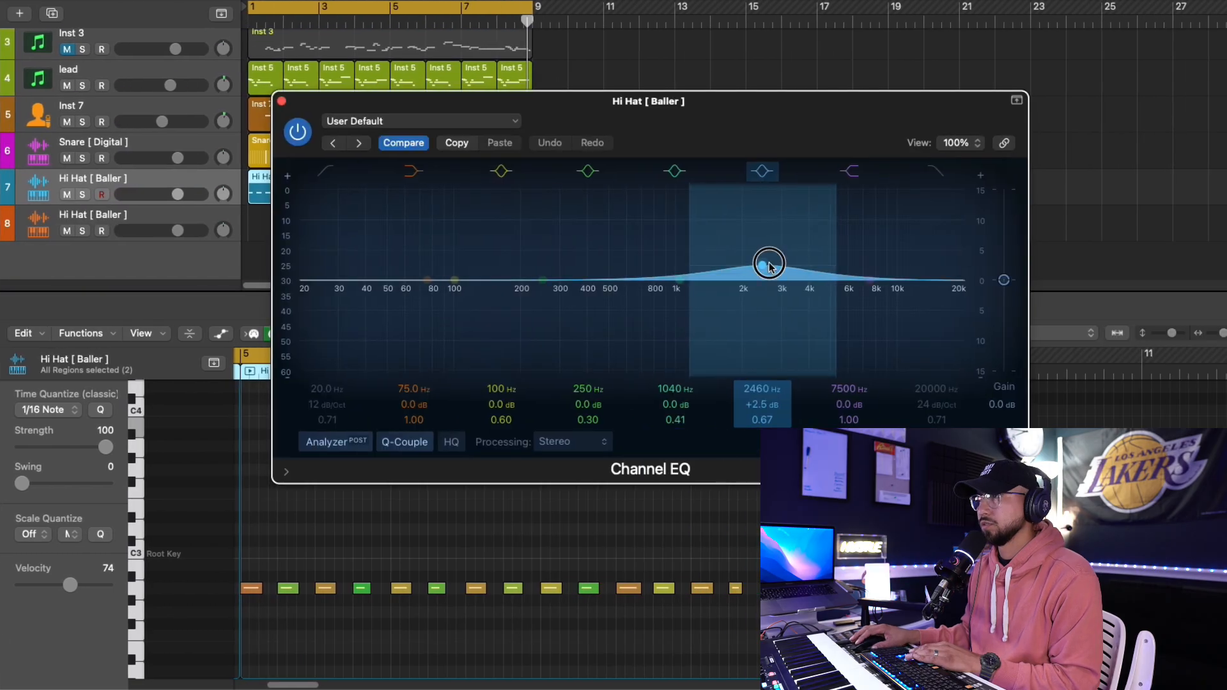
left_click_drag(767, 265, 762, 286)
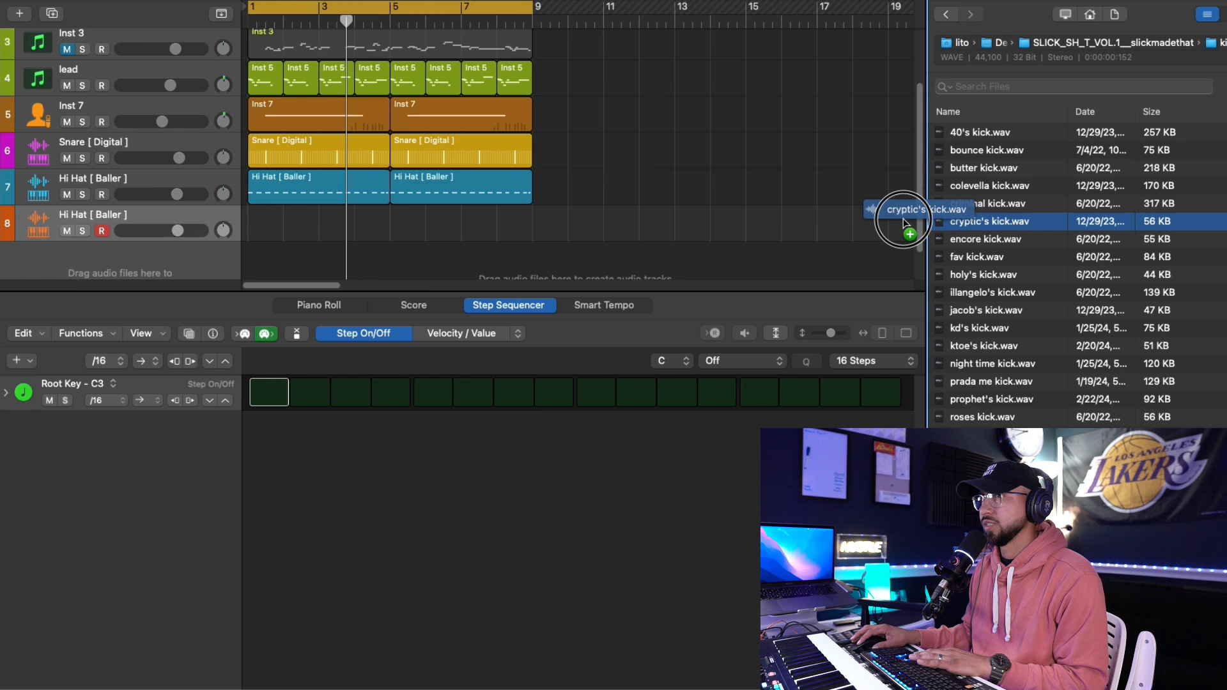
Load cryptic's kick.wav onto a new sampler track and create a 64-step pattern with a kick on step 1
left_click_drag(927, 224, 183, 241)
left_click(268, 391)
left_click(873, 362)
left_click(863, 425)
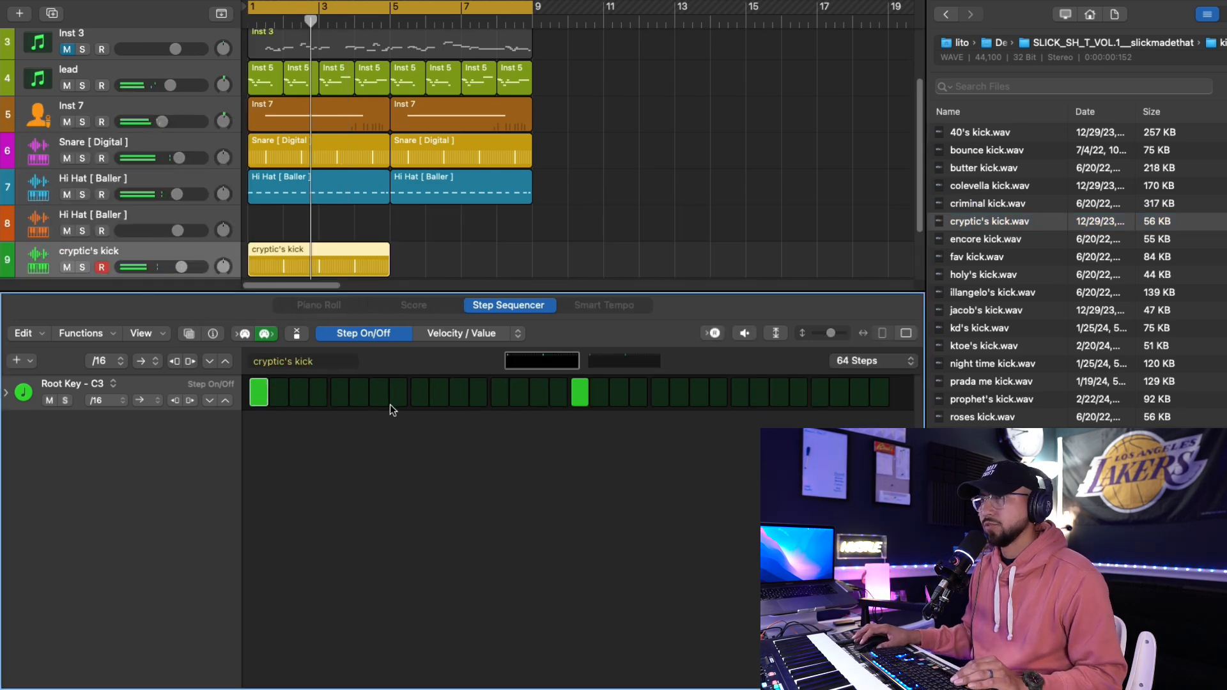
Program kicks on steps 15 and 19 of the pattern's first half and steps 15, 19 and 21 of its second half
left_click(539, 392)
left_click(579, 392)
left_click(619, 392)
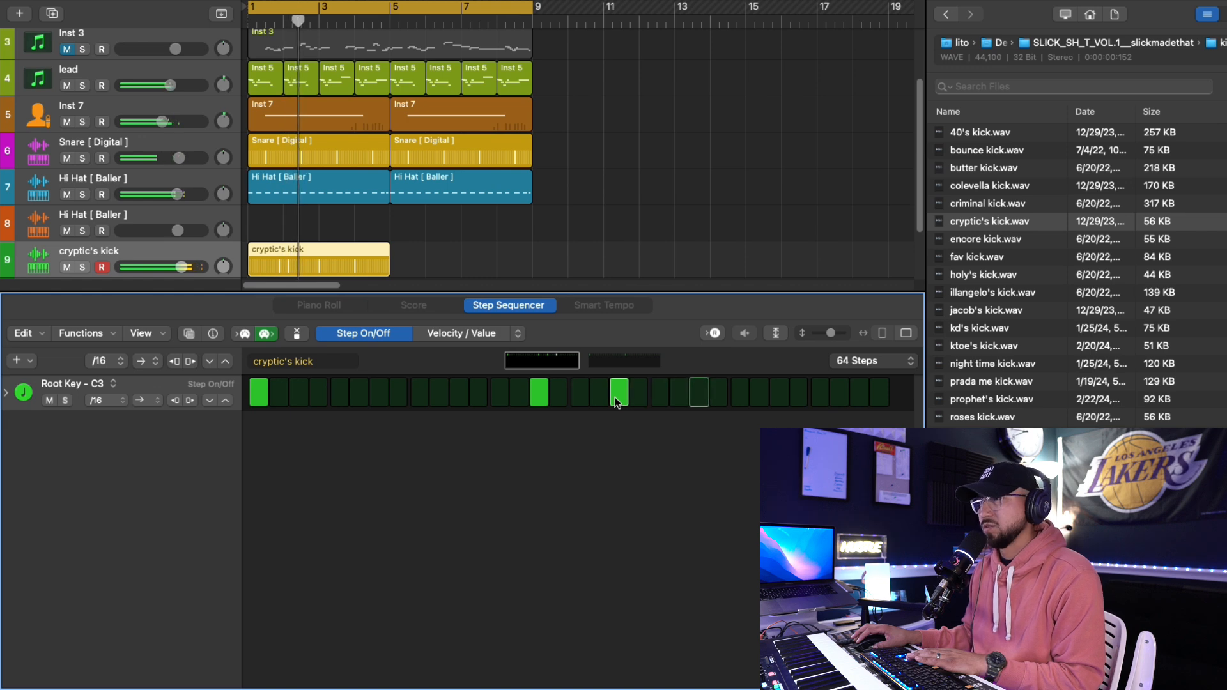
left_click(639, 392)
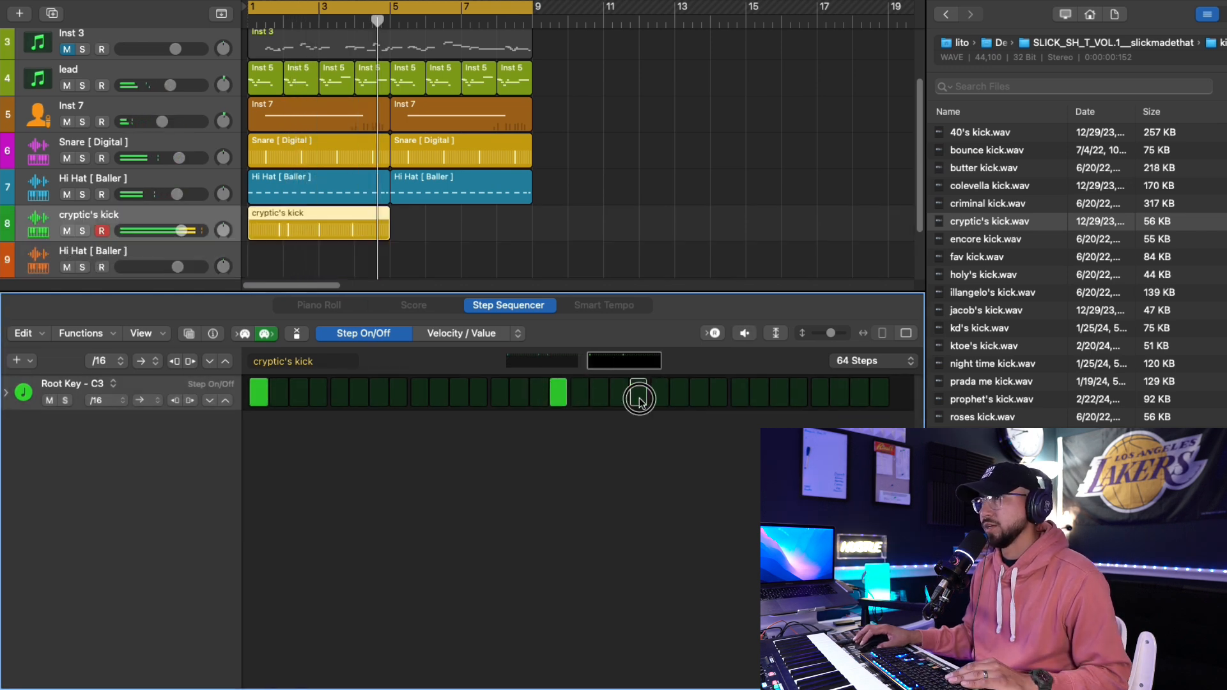
left_click(640, 392)
left_click(660, 391)
left_click(552, 391)
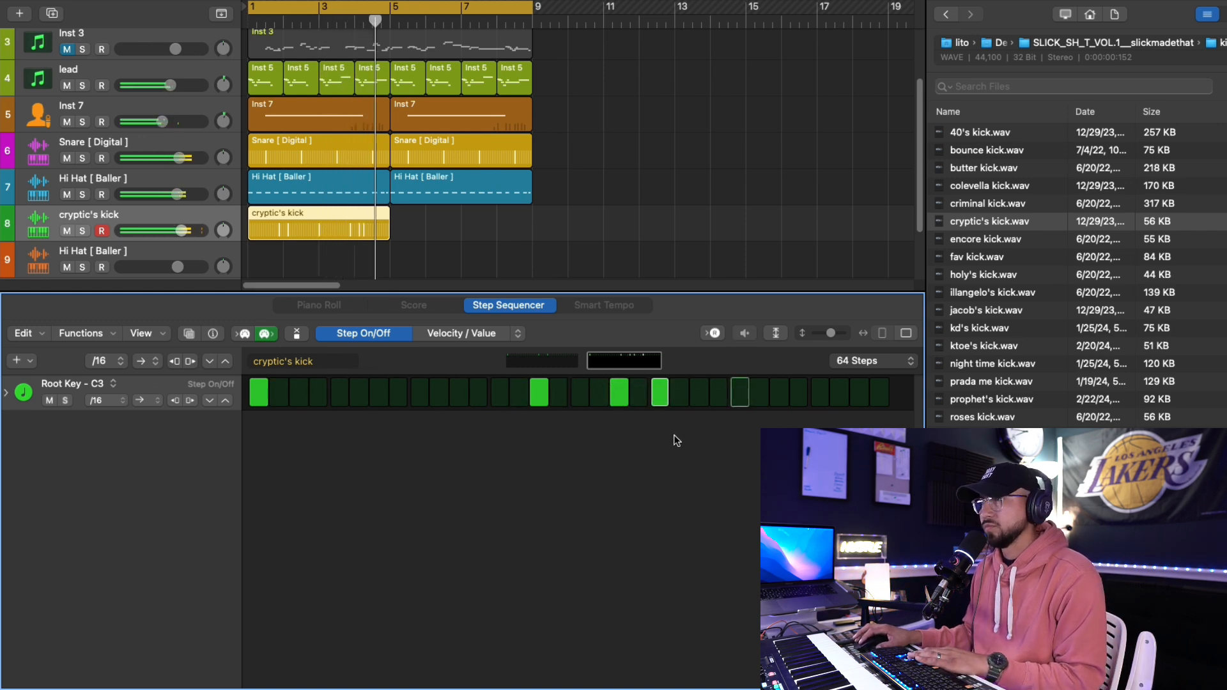
Shape the kick's Channel EQ with a low cut at 33.8 Hz, 48 dB/Oct, and a mild boost near 100 Hz
left_click(342, 232)
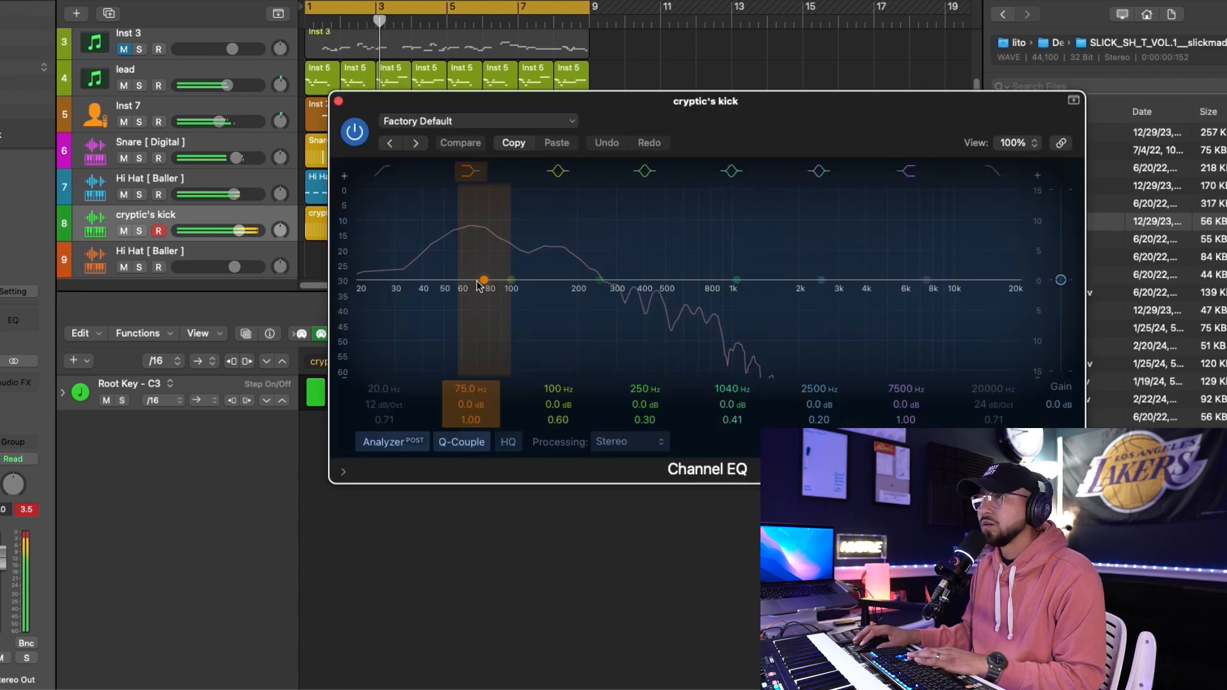
left_click_drag(480, 280, 354, 301)
left_click_drag(436, 275, 431, 282)
left_click_drag(466, 279, 470, 274)
left_click_drag(512, 409, 513, 399)
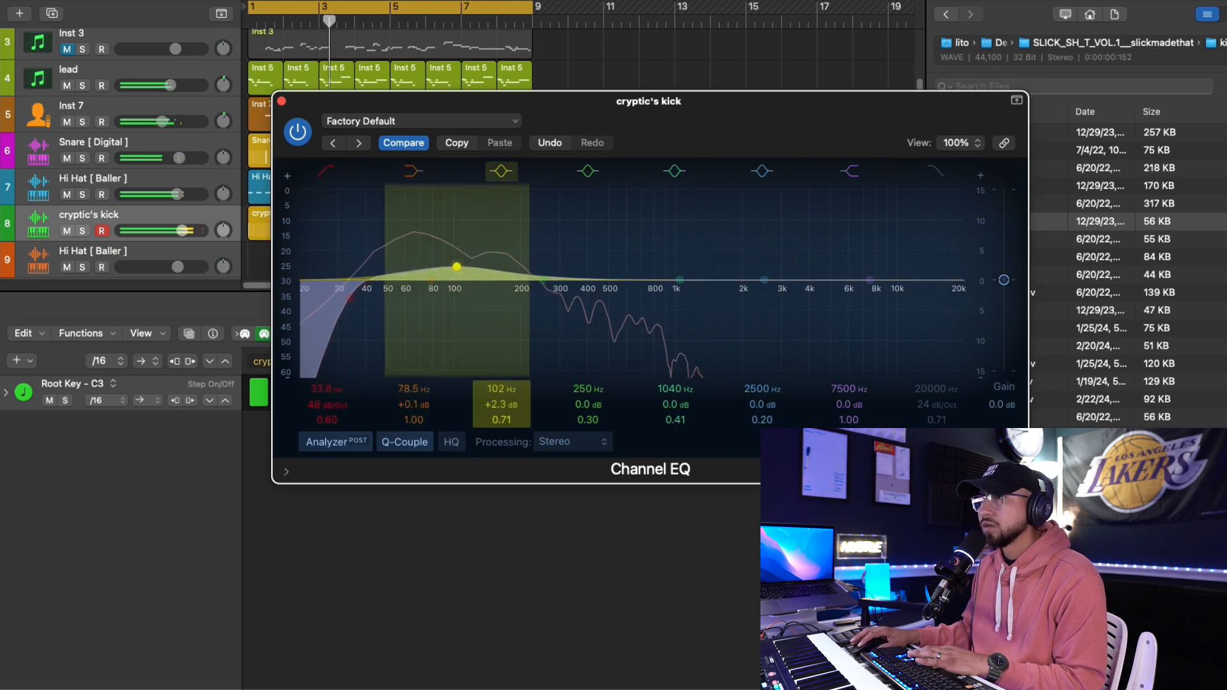
mouse_move(457, 267)
left_mouse_down()
mouse_move(451, 252)
mouse_move(441, 271)
left_mouse_up()
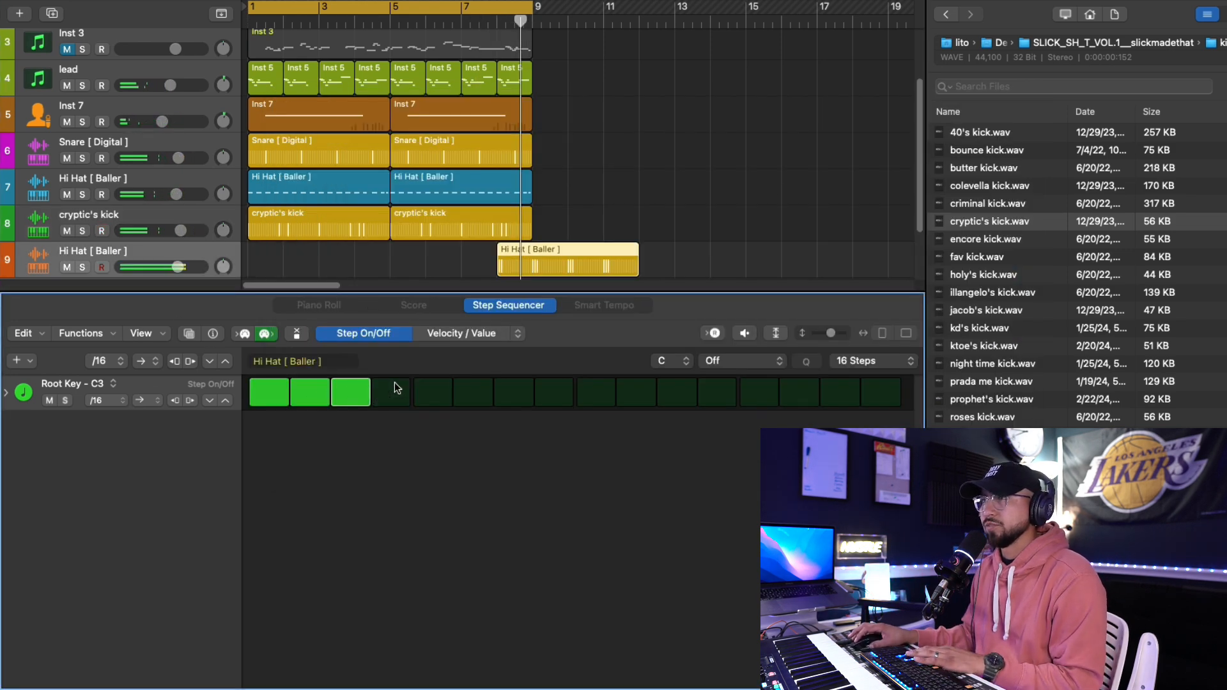
Move the second hi-hat track's pattern region to bar 1 and program hits on every odd step of its 16 steps
left_click_drag(540, 262, 281, 260)
left_click_drag(391, 391, 871, 395)
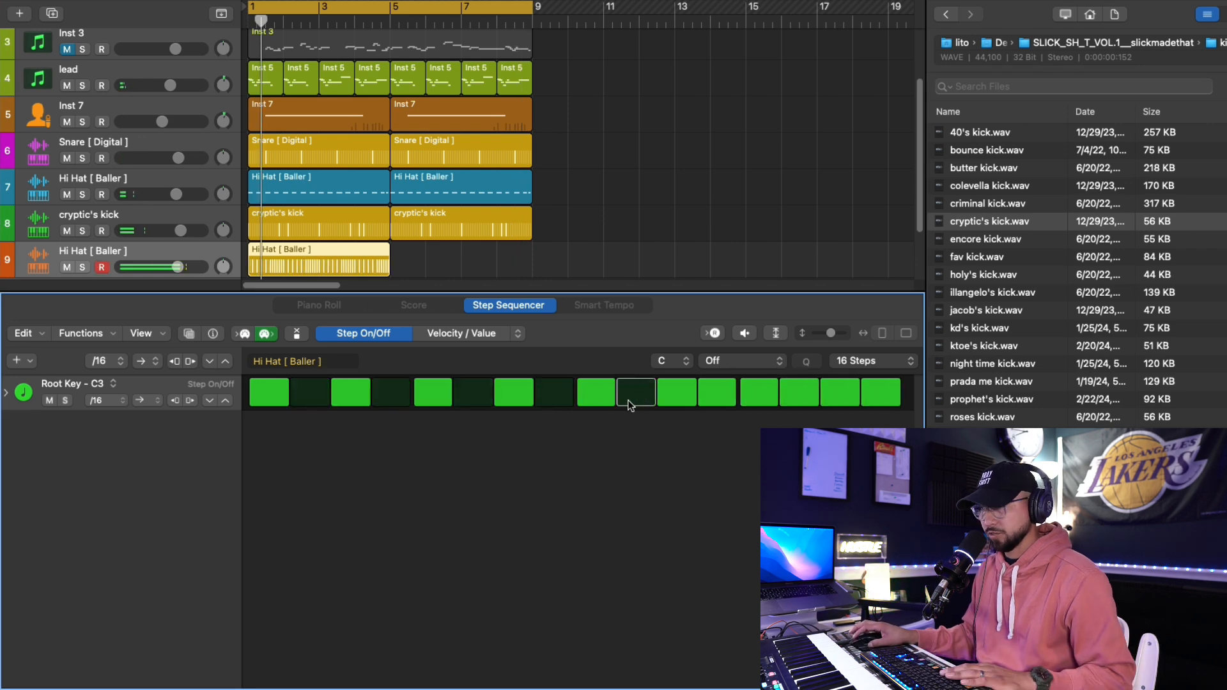
left_click(717, 392)
left_click(799, 392)
left_click(880, 392)
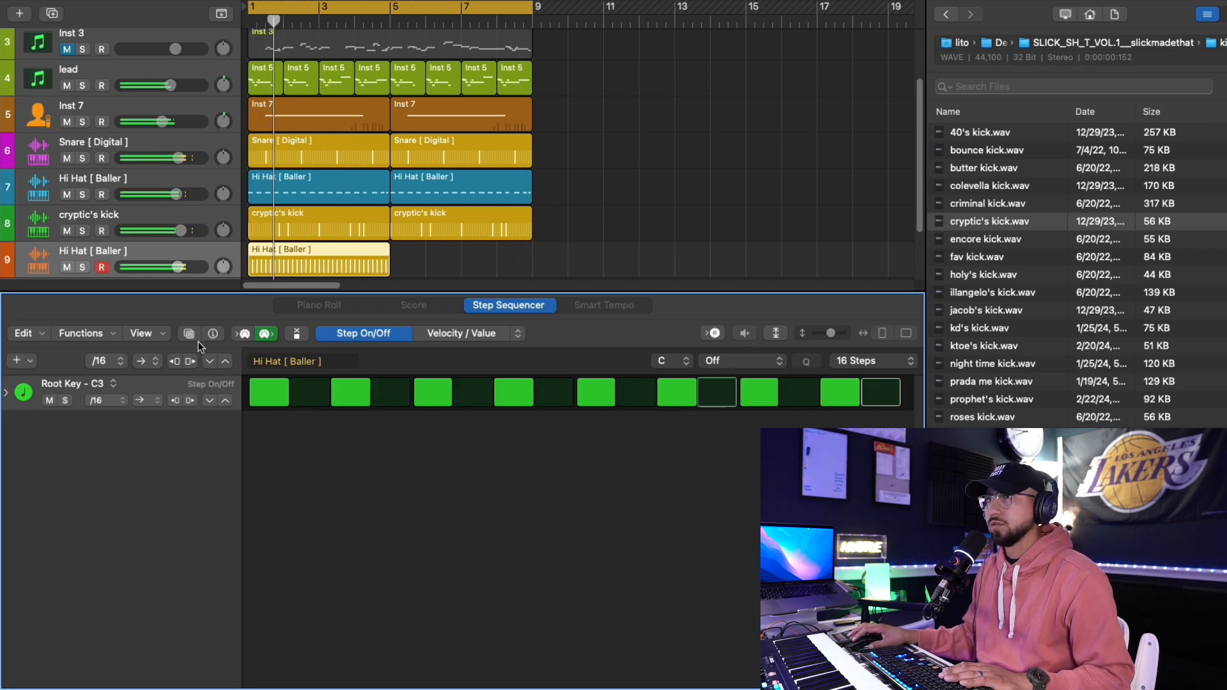
Extend the second hi-hat pattern to 64 steps, add a hit on step 58, and reduce the velocities of steps 58 and 59
left_click(873, 360)
left_click(863, 410)
left_click(873, 360)
left_click(871, 392)
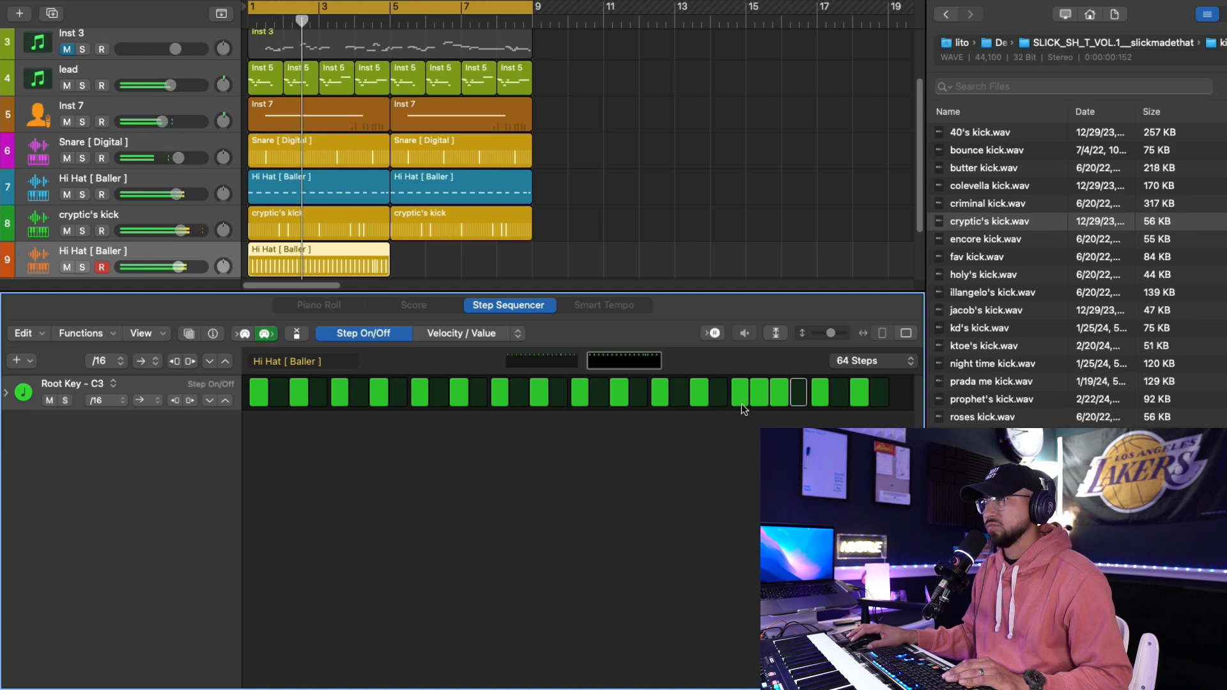
left_click(461, 335)
mouse_move(759, 389)
left_mouse_down()
mouse_move(780, 400)
mouse_move(764, 386)
mouse_move(778, 386)
left_mouse_up()
Repeat the second hi-hat pattern region to cover bars 5 to 8 and play it back
left_click(318, 259)
key("super+r")
key("space")
Add a hit on step 24 of the first four-bar pattern on the second hi-hat track and adjust its velocity
left_click(301, 265)
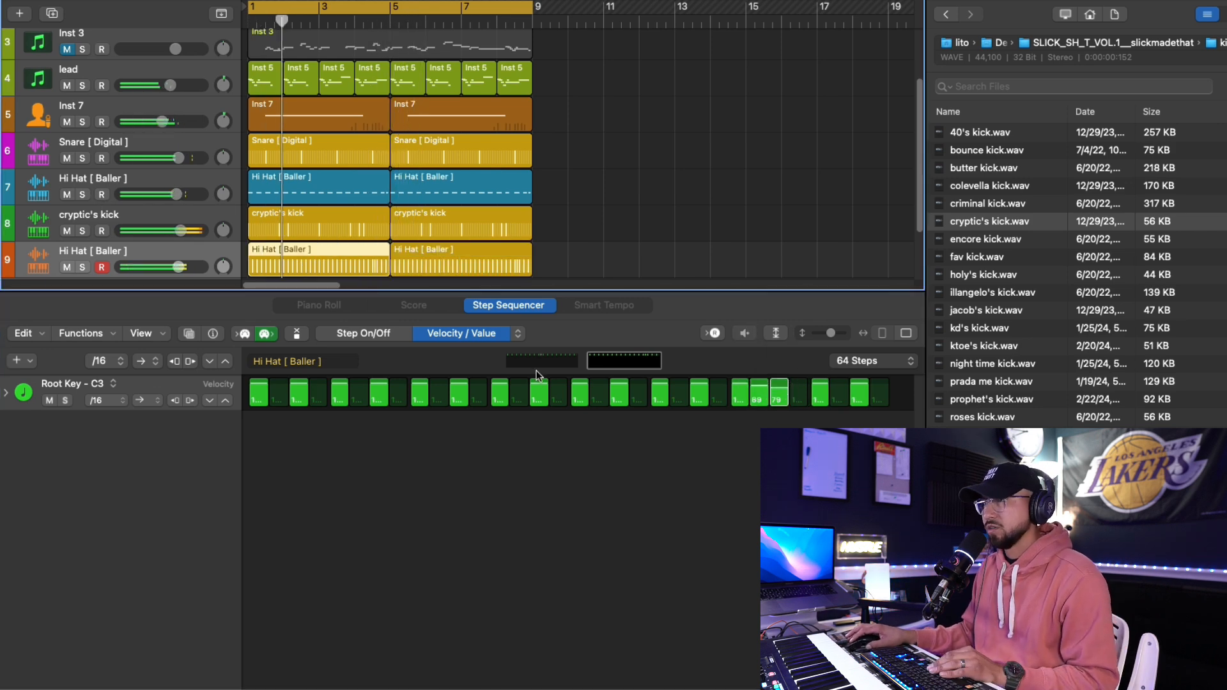
left_click(542, 362)
left_click(713, 397)
left_click(713, 396)
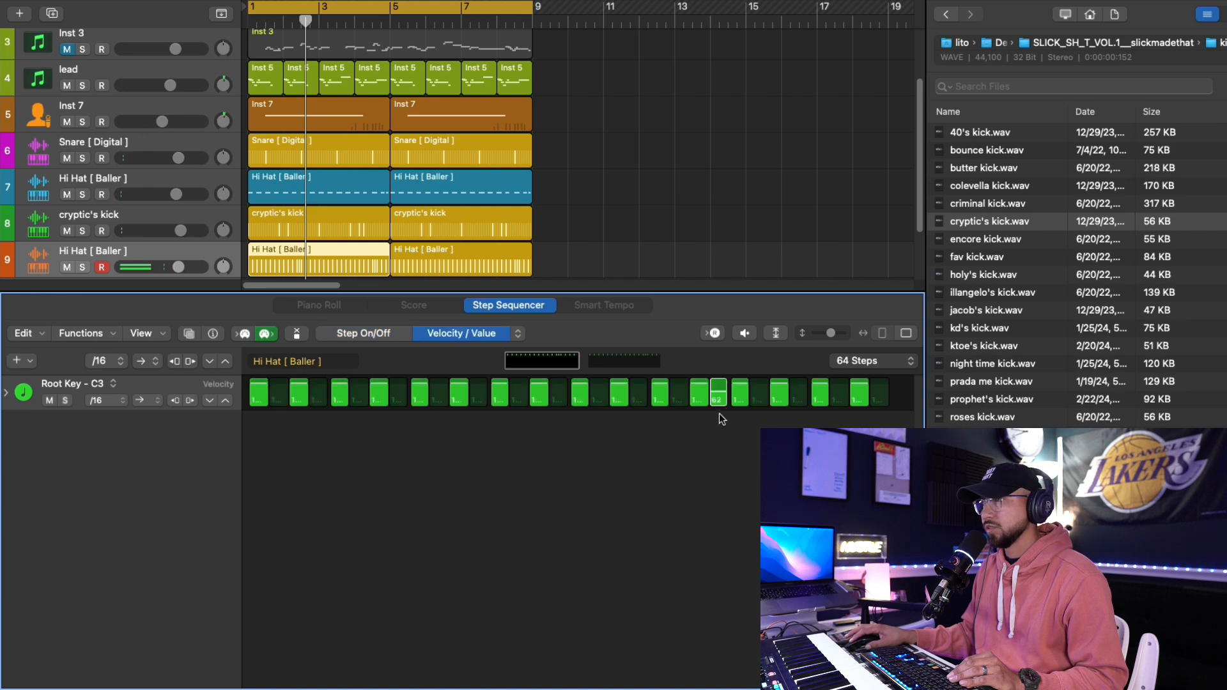
left_click_drag(720, 397, 722, 393)
key("space")
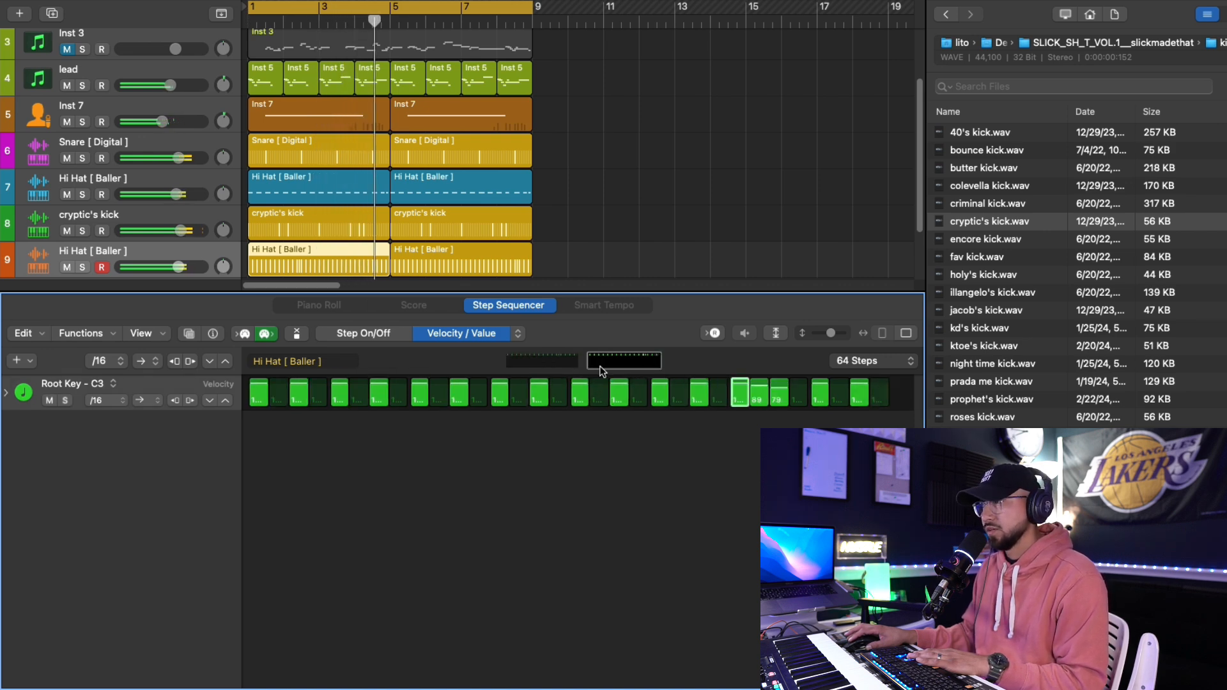
left_click(167, 186)
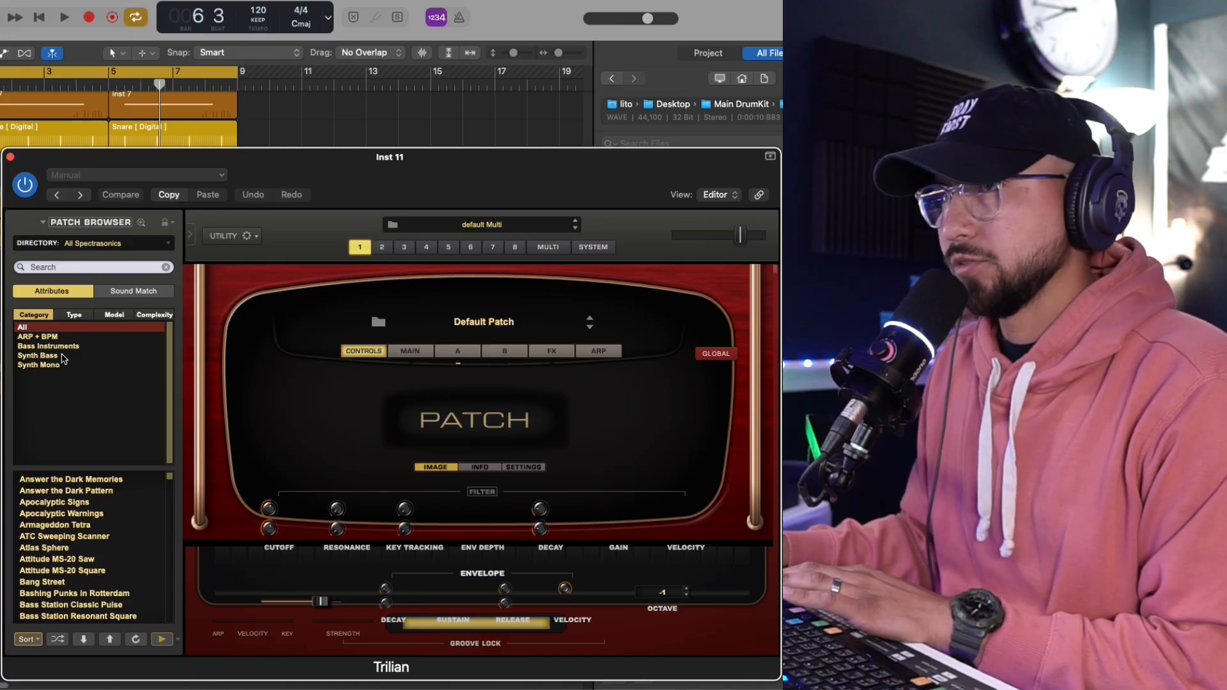
Browse Trilian's bass categories and load Chapman Stick - Full Range from Bass Instruments on the Inst 11 track
left_click(62, 356)
left_click(61, 365)
left_click(52, 346)
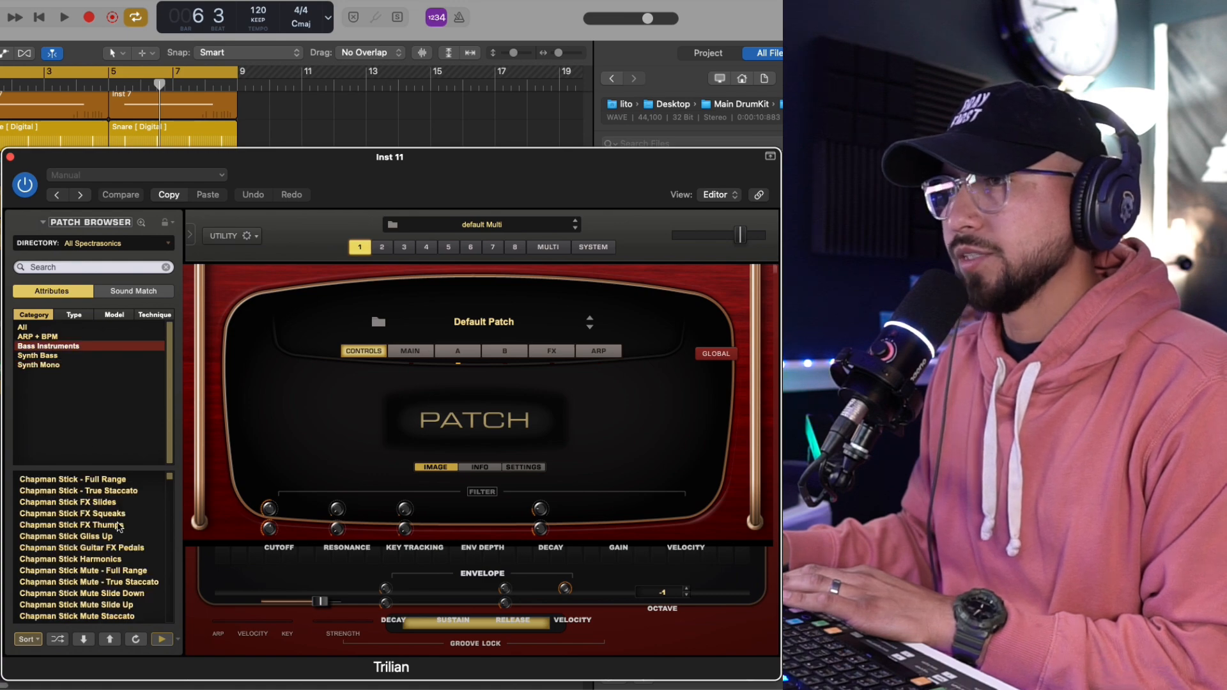
left_click(115, 481)
key("space")
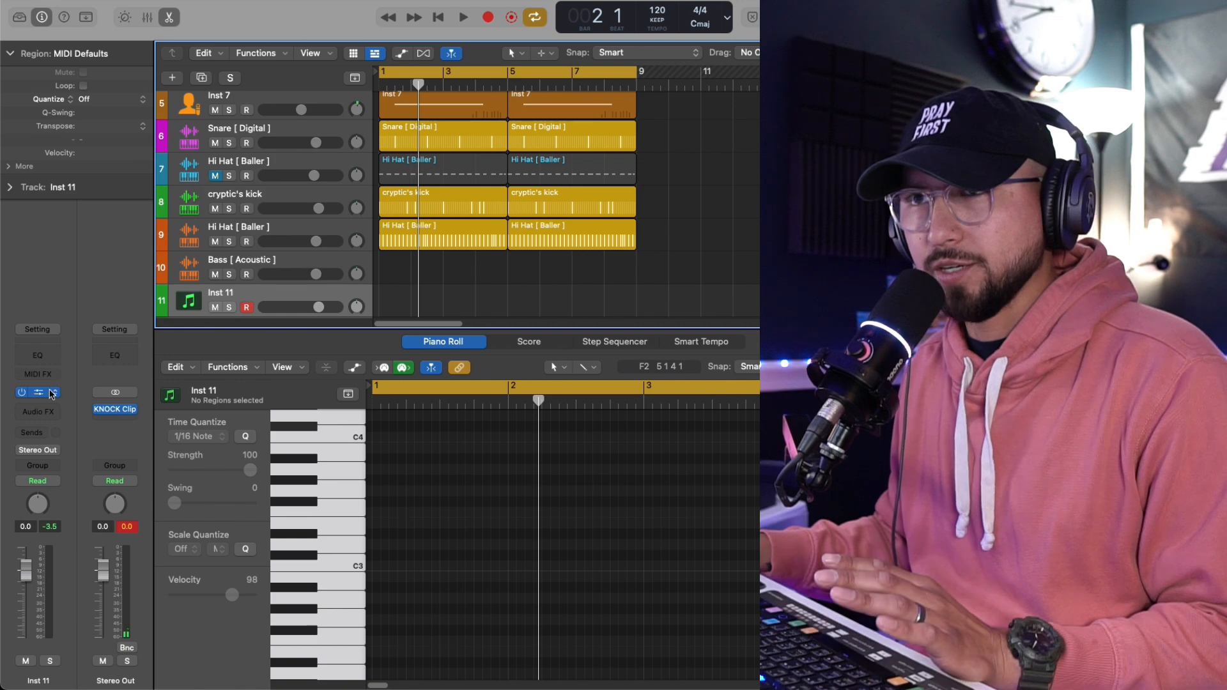
Load the saved sub channel strip setting on the Inst 11 track
left_click(53, 392)
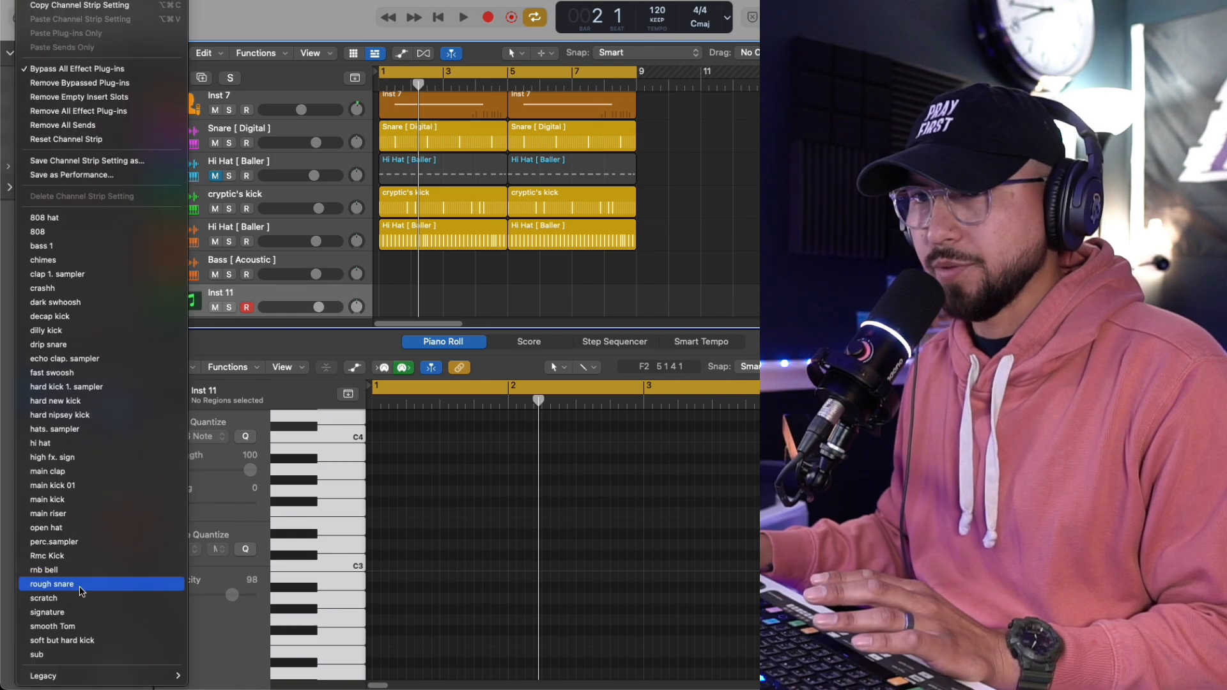
left_click(72, 652)
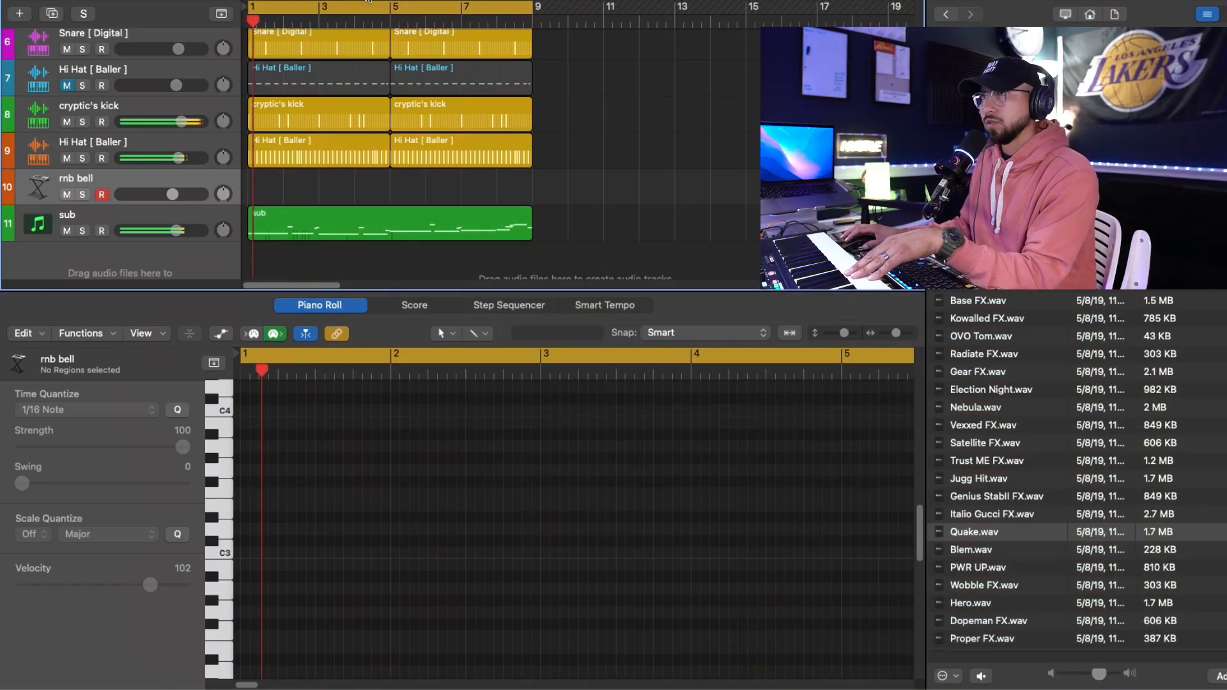
Record a sparse bell part on the rnb bell track over bars 1 to 4 and repeat the region over bars 5 to 8
key("r")
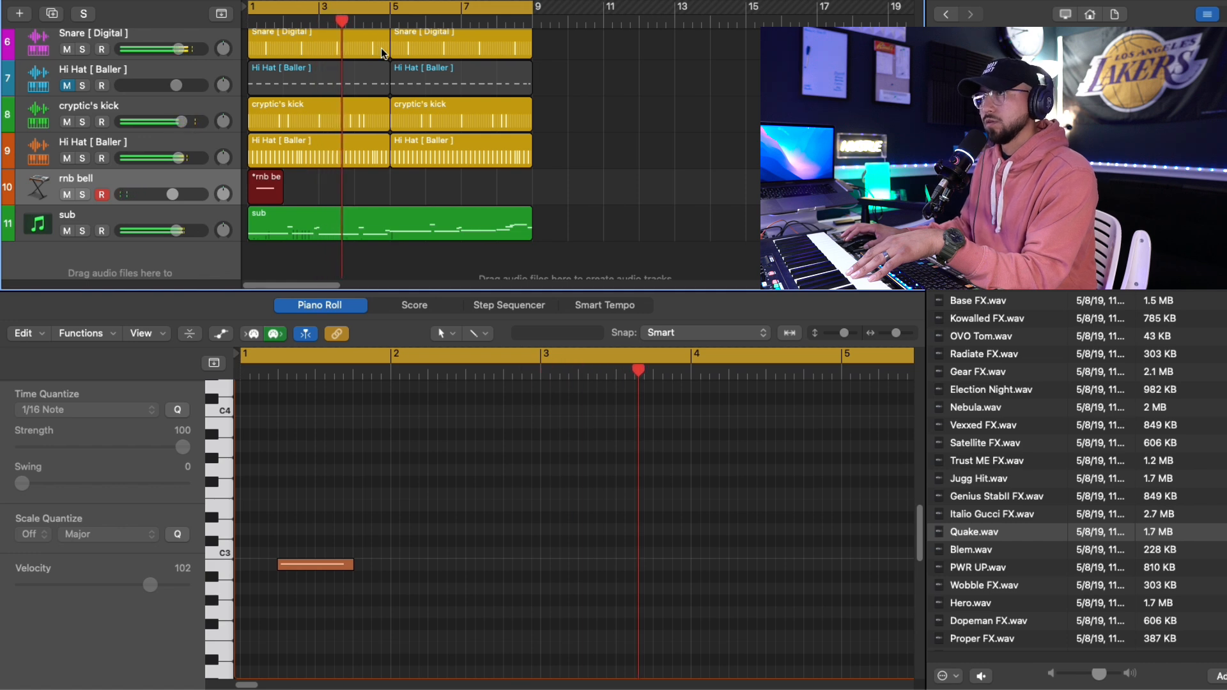
left_click(383, 201)
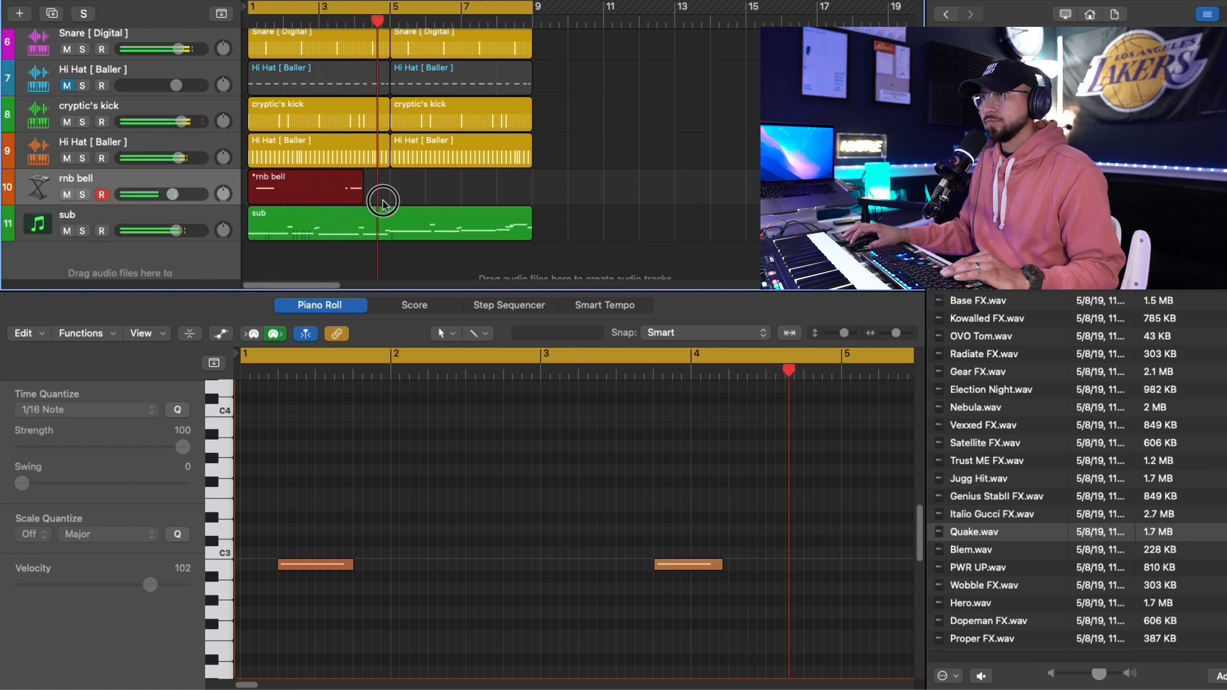
left_click(348, 192)
key("super+r")
Move the second note of the first rnb bell region to beat 2 of bar 3 and set the track's volume to -3.2 dB
left_click(333, 190)
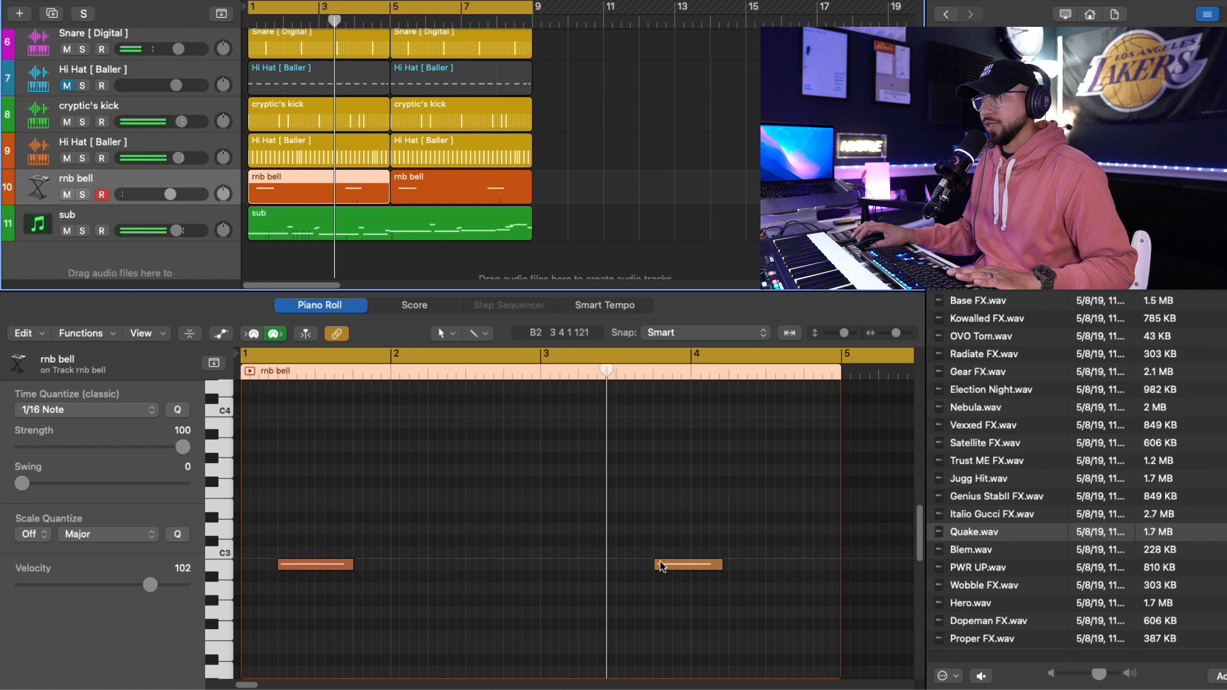
left_click_drag(661, 567, 585, 567)
left_click(580, 588)
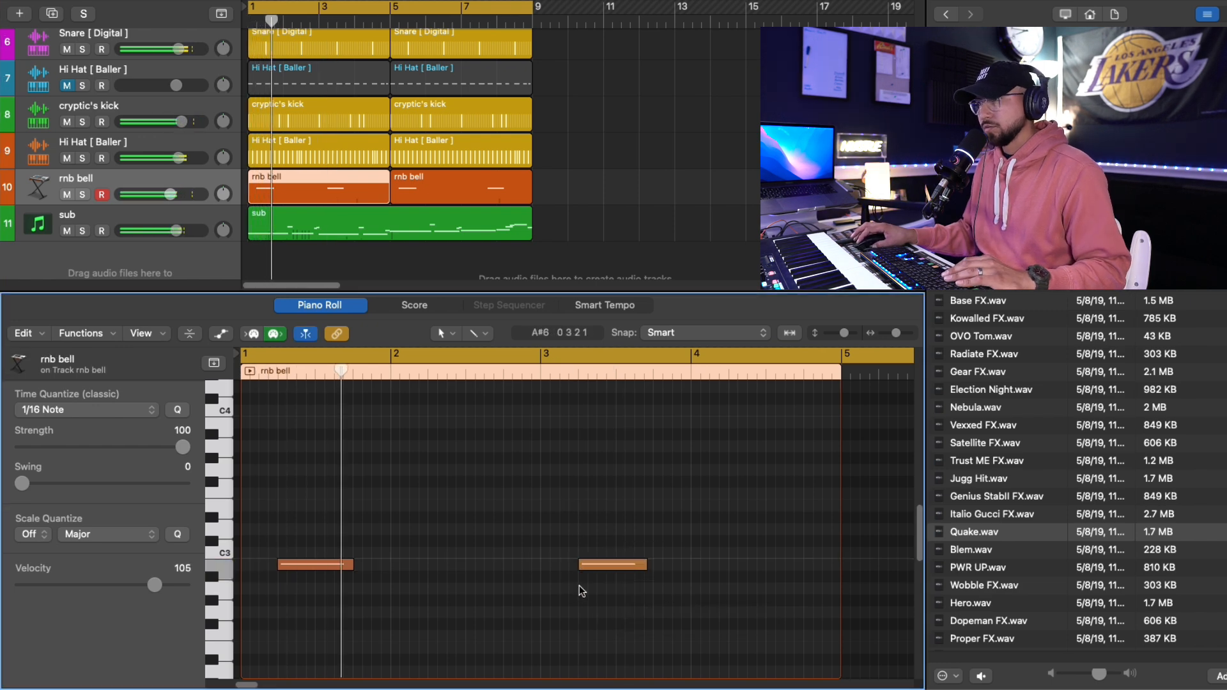
left_click(169, 195)
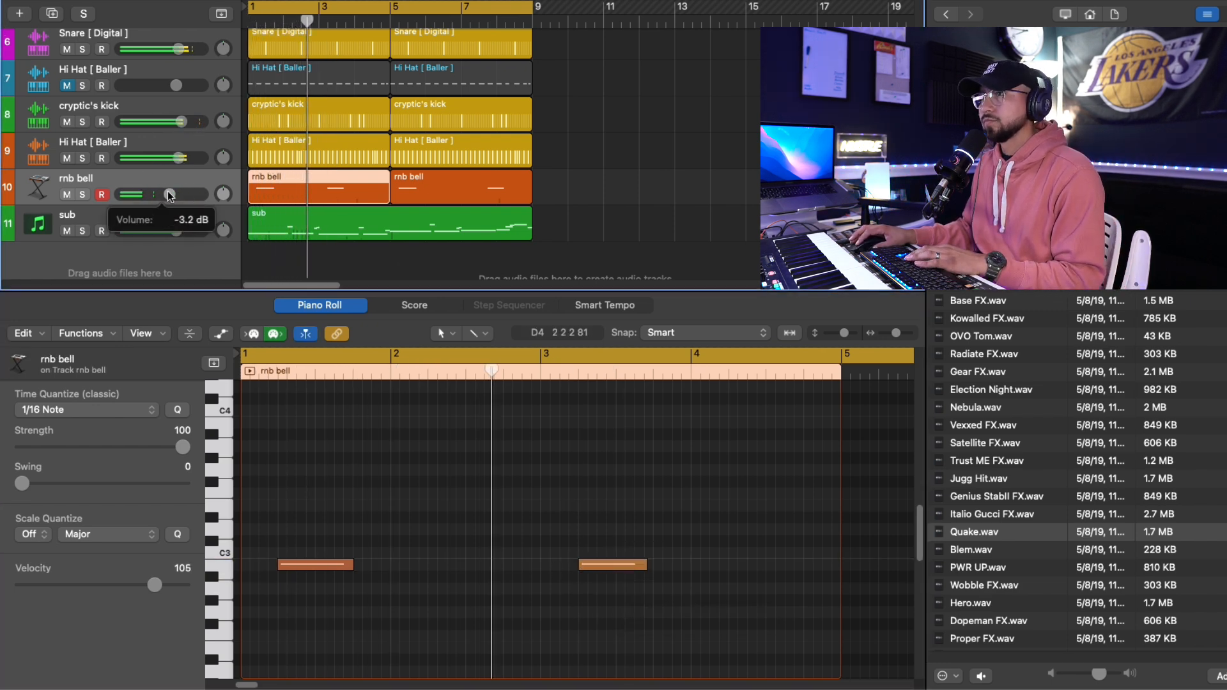
Select the rnb bell region covering bars 5 to 8
left_click(472, 184)
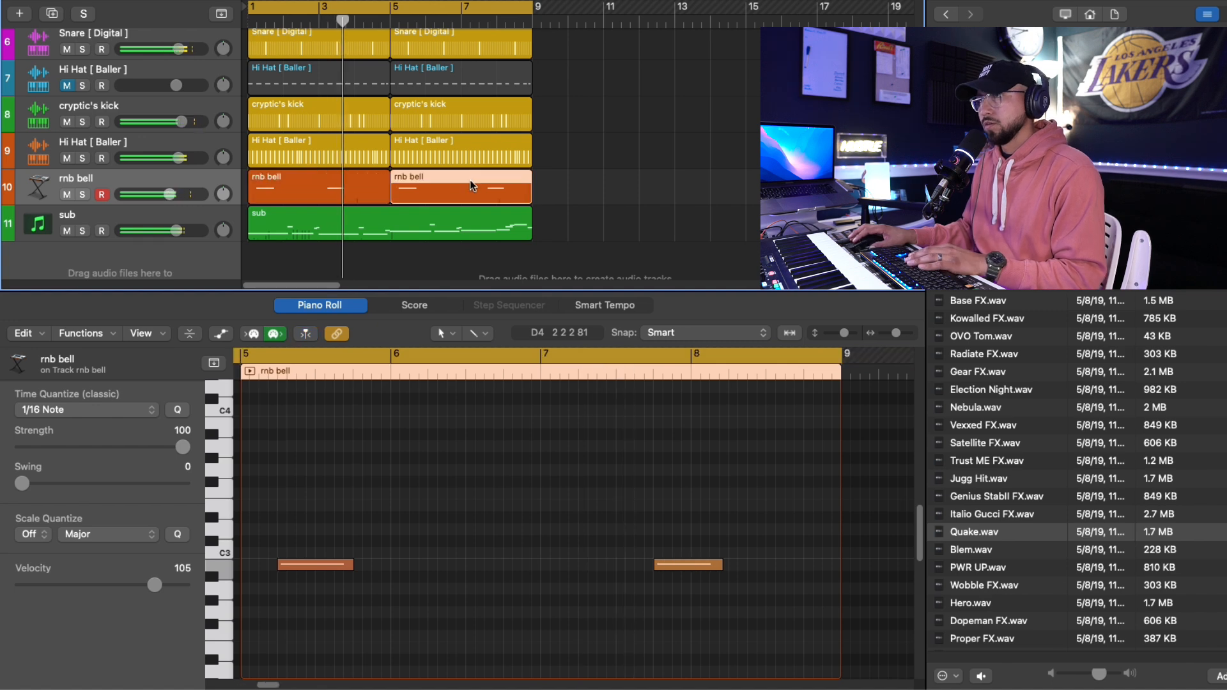